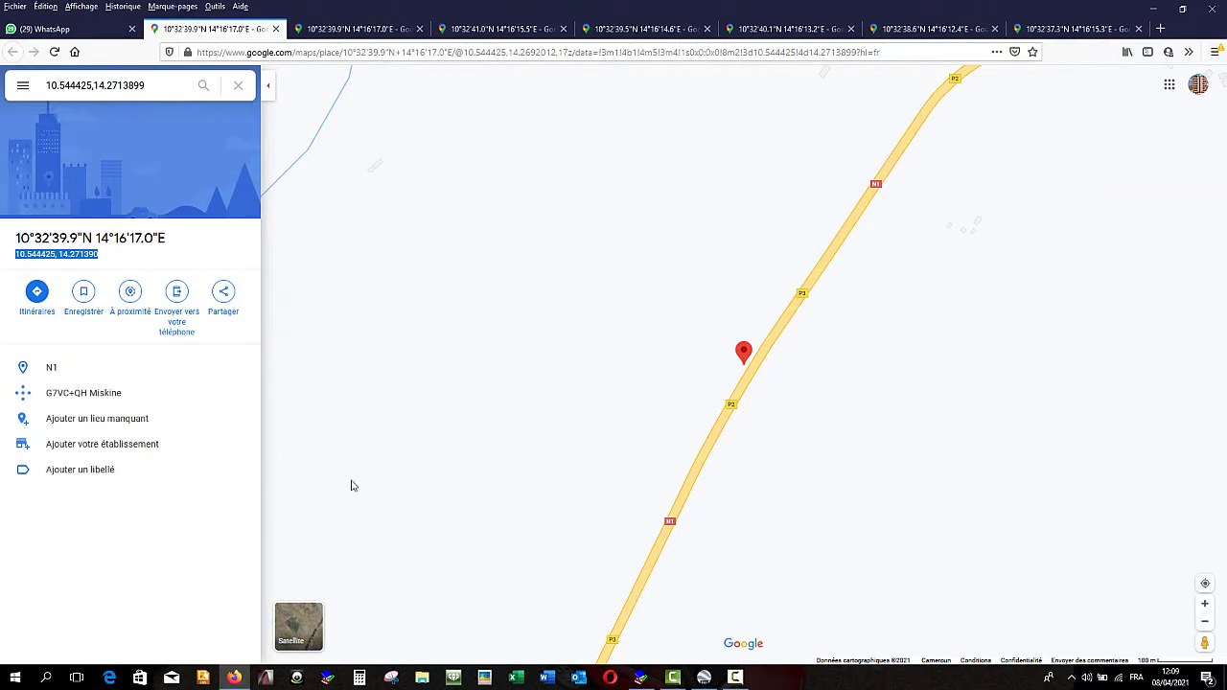
- Switch to the desktop, launch Google Earth Pro and dismiss the startup tips
left_click(706, 678)
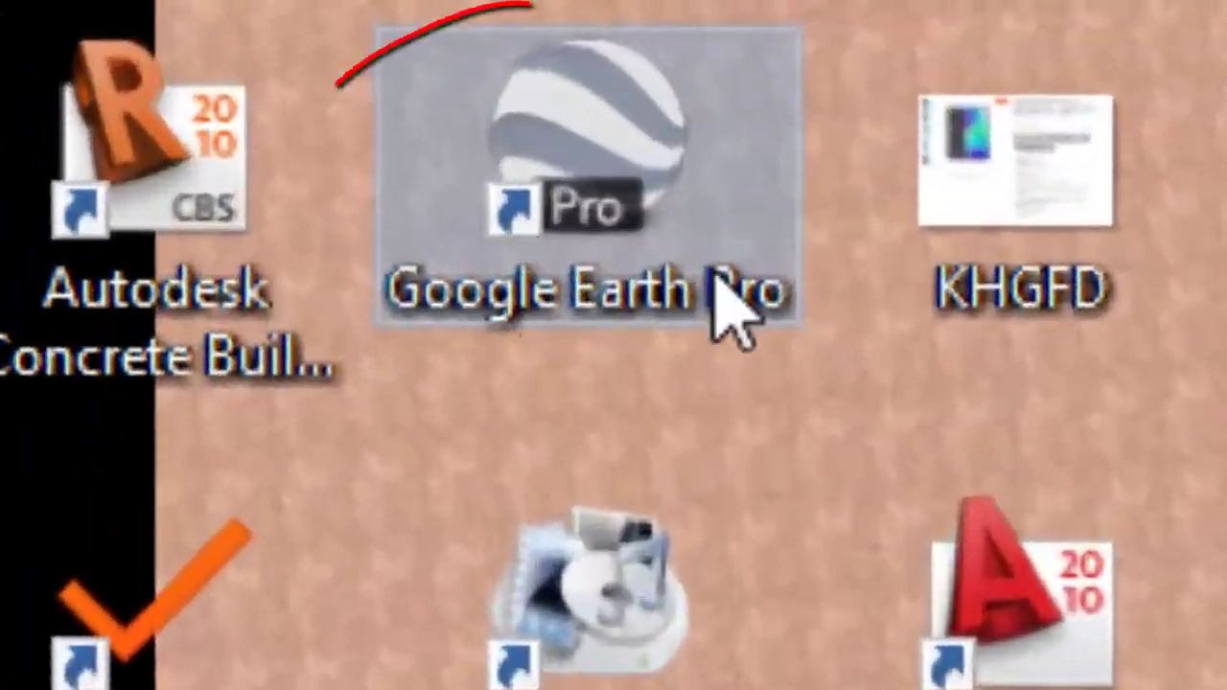
double_click(609, 206)
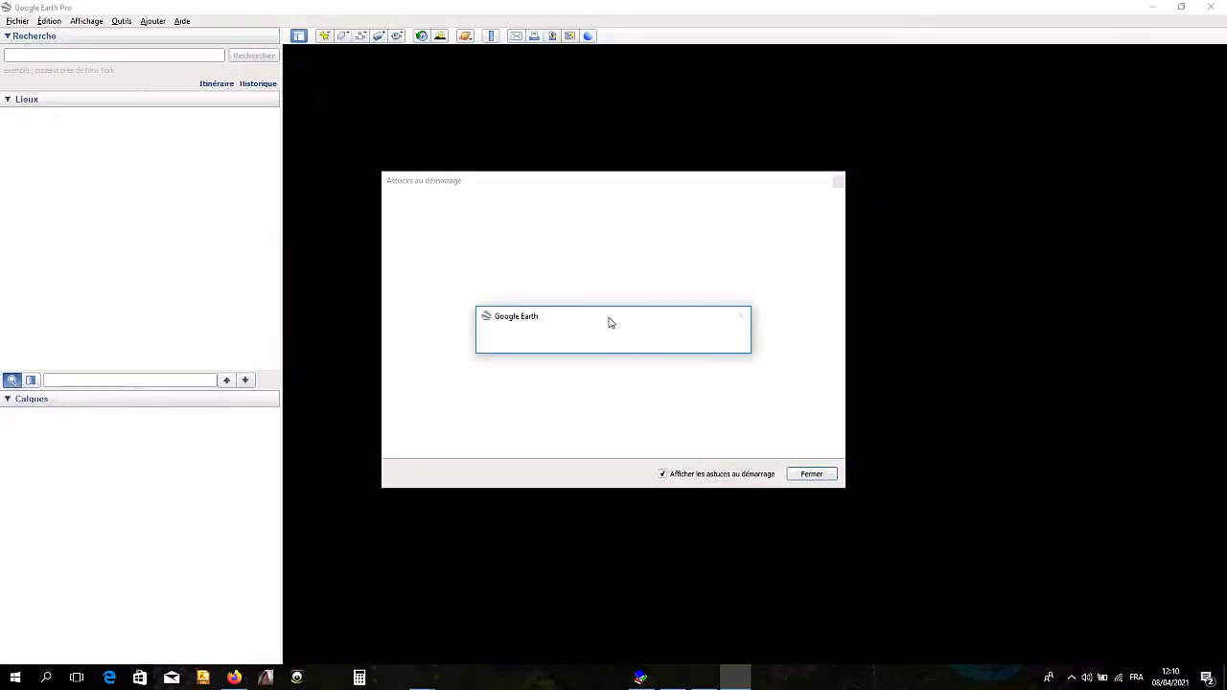
left_click(812, 475)
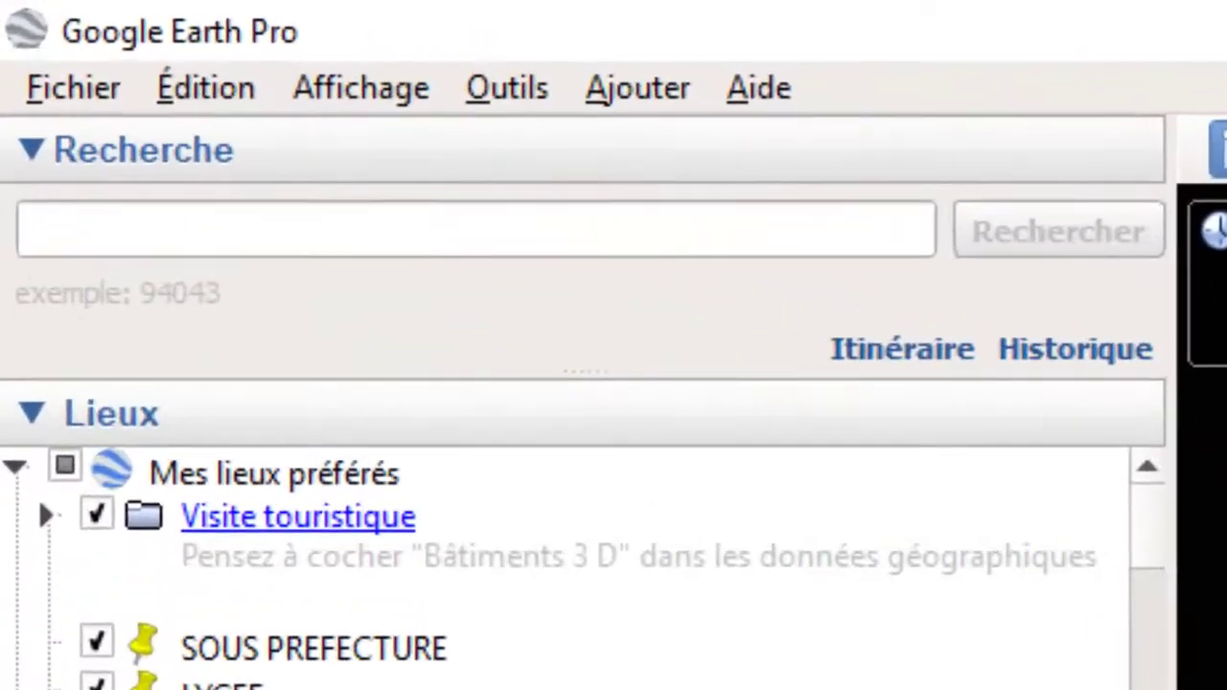
- Search for the coordinates 10.544425, 14.271390 and show that location on the map
left_click(305, 237)
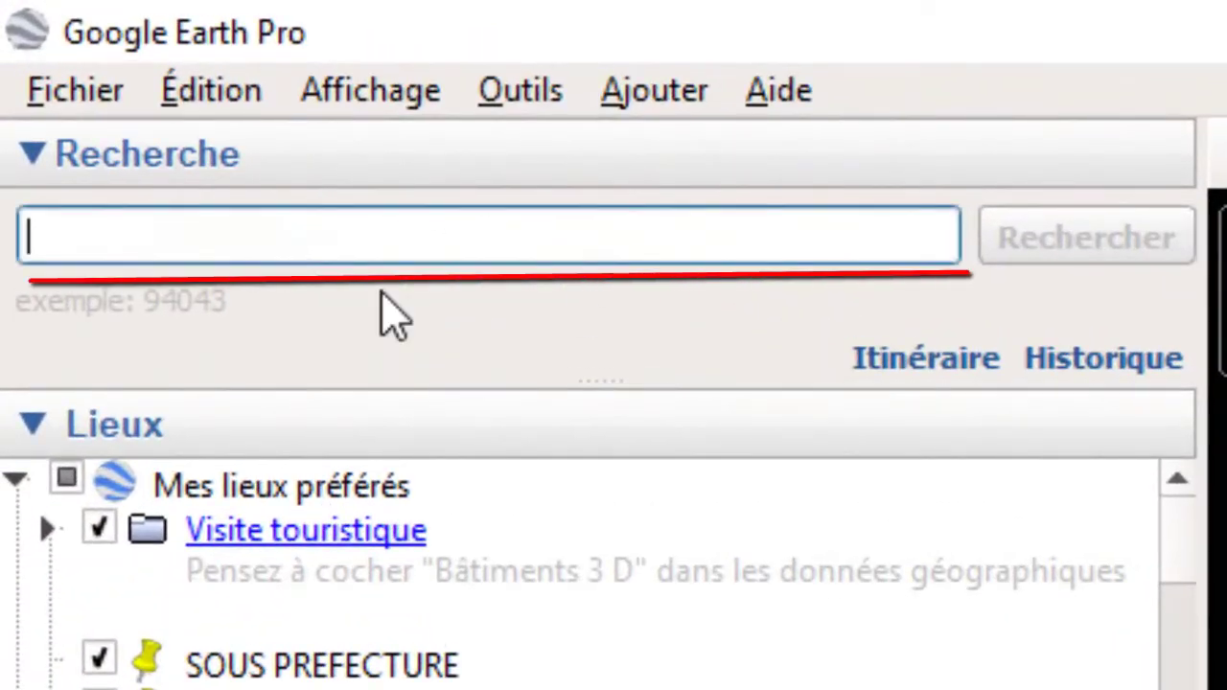
type("10.544425, 14.271390")
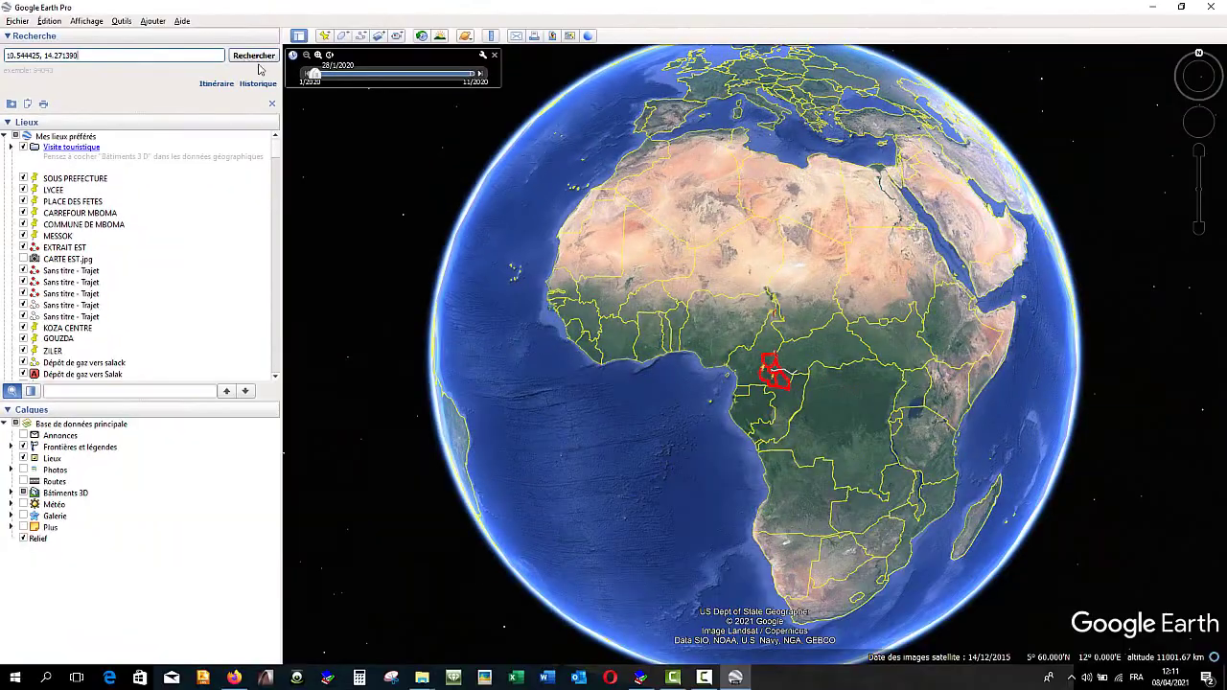
left_click(257, 64)
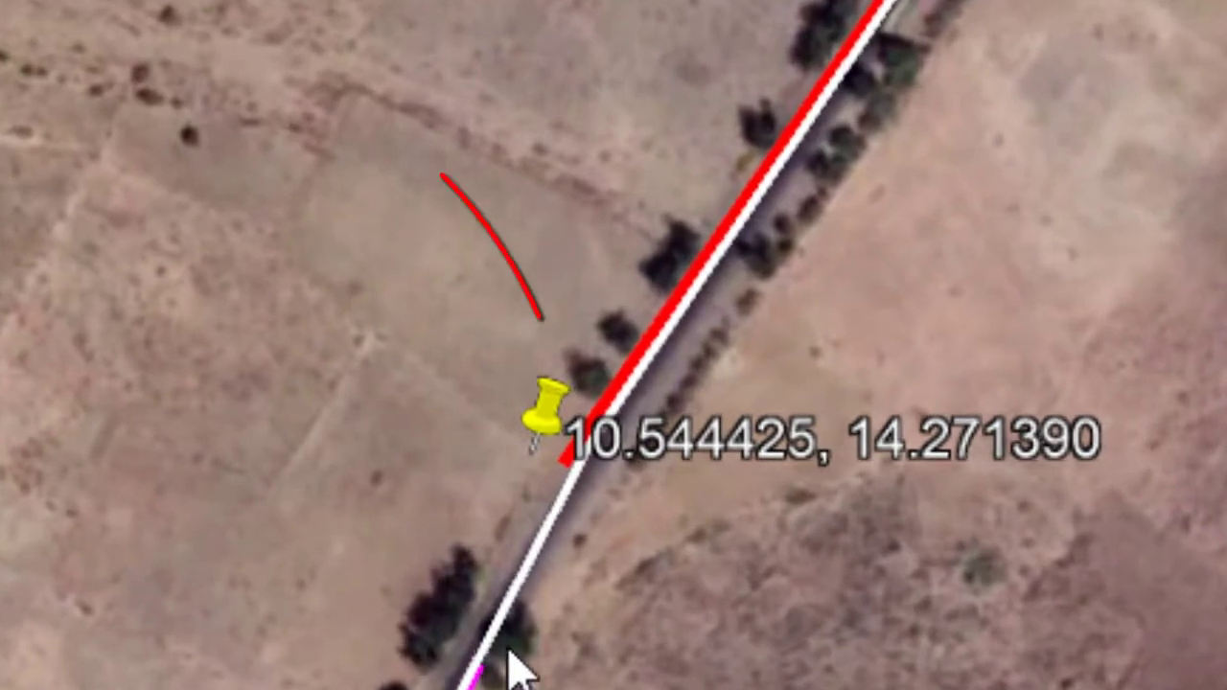
left_click(547, 534)
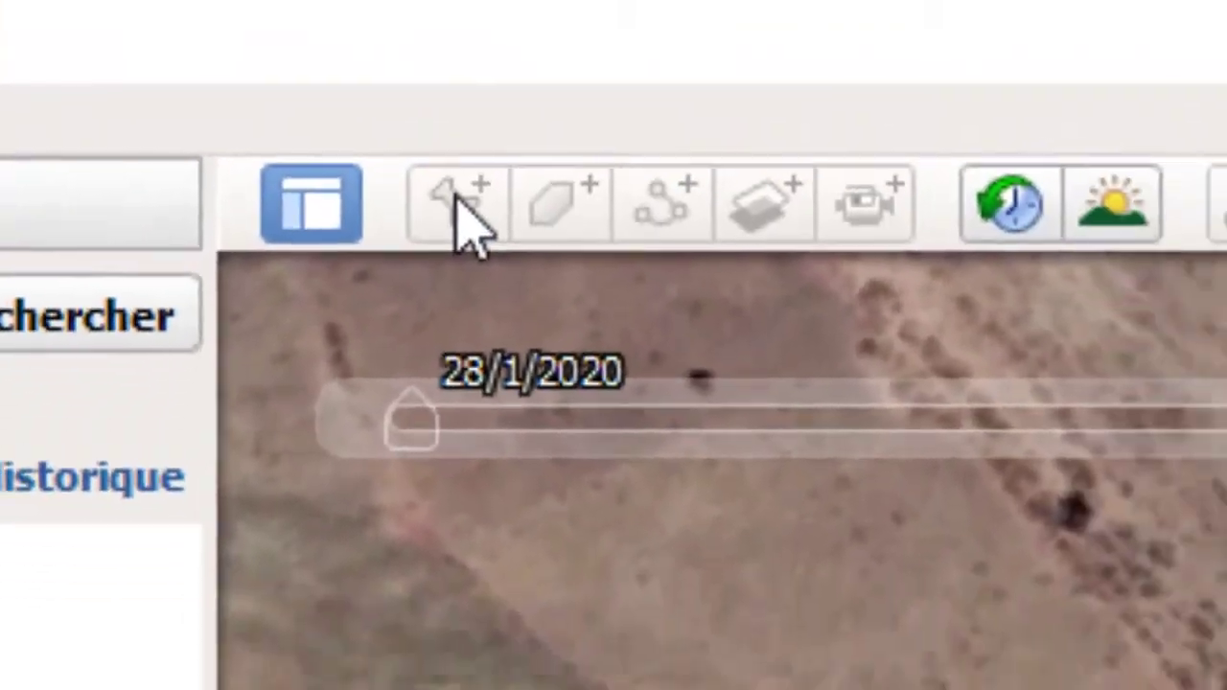
- Add a new placemark with the red A marker icon and name it a
left_click(461, 206)
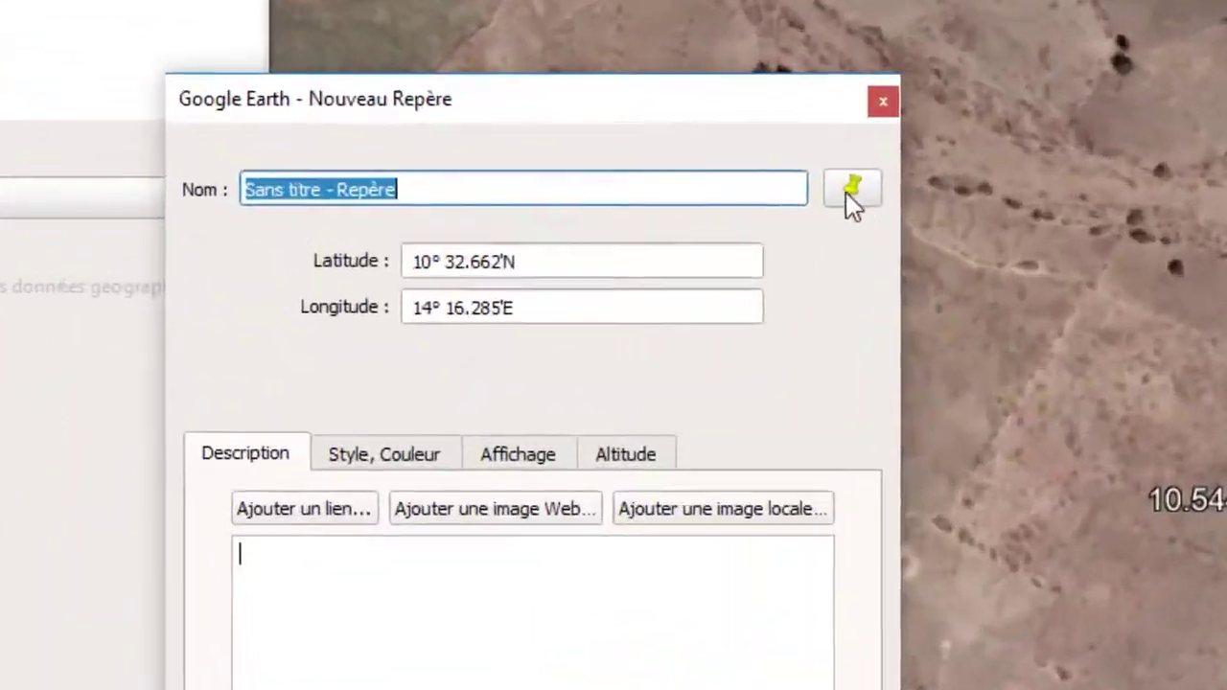
left_click(849, 190)
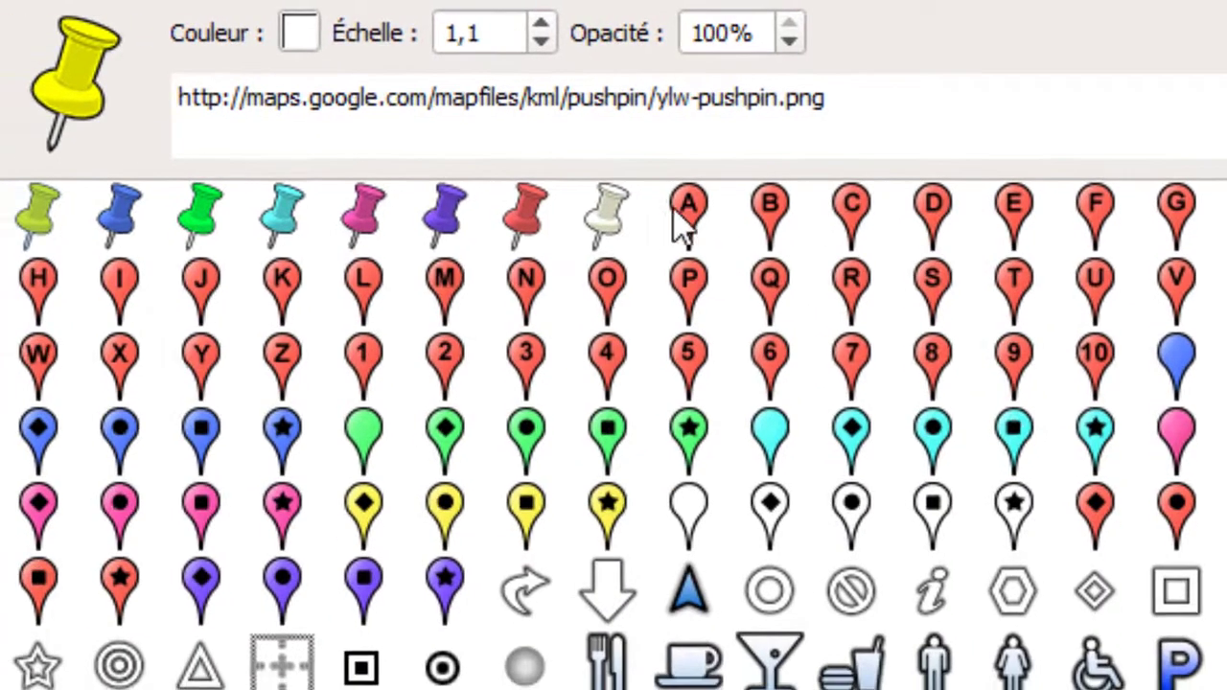
left_click(720, 192)
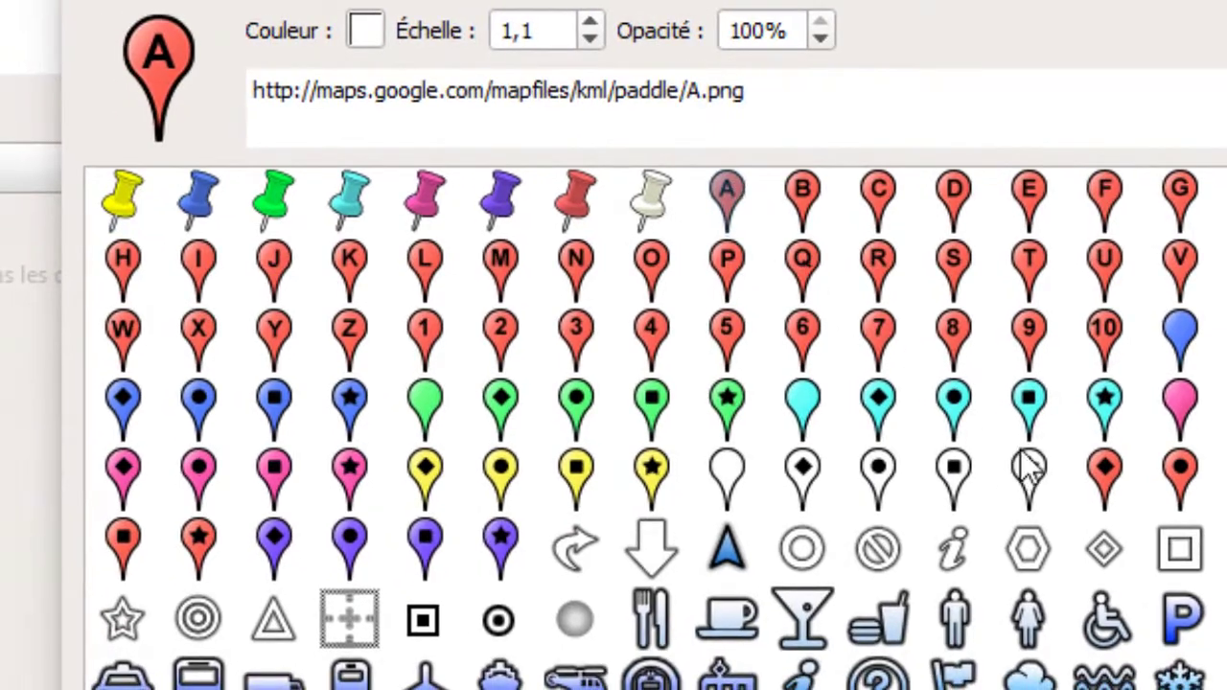
key("Return")
left_click(549, 159)
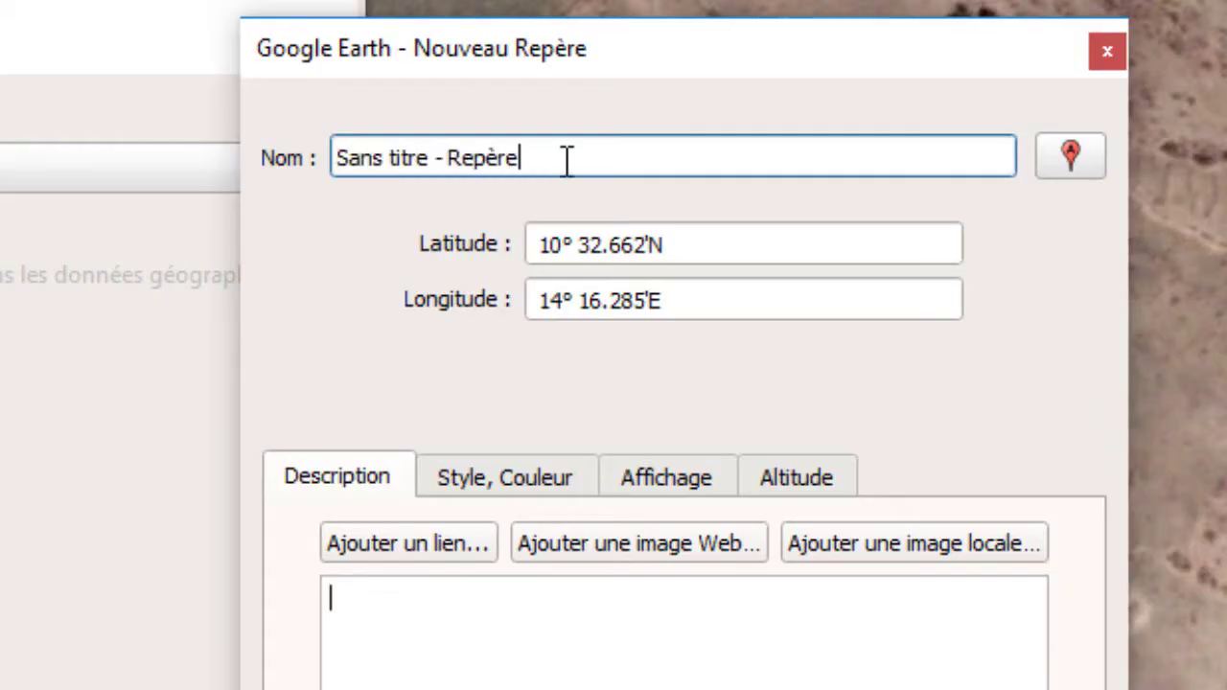
left_click_drag(568, 158, 218, 158)
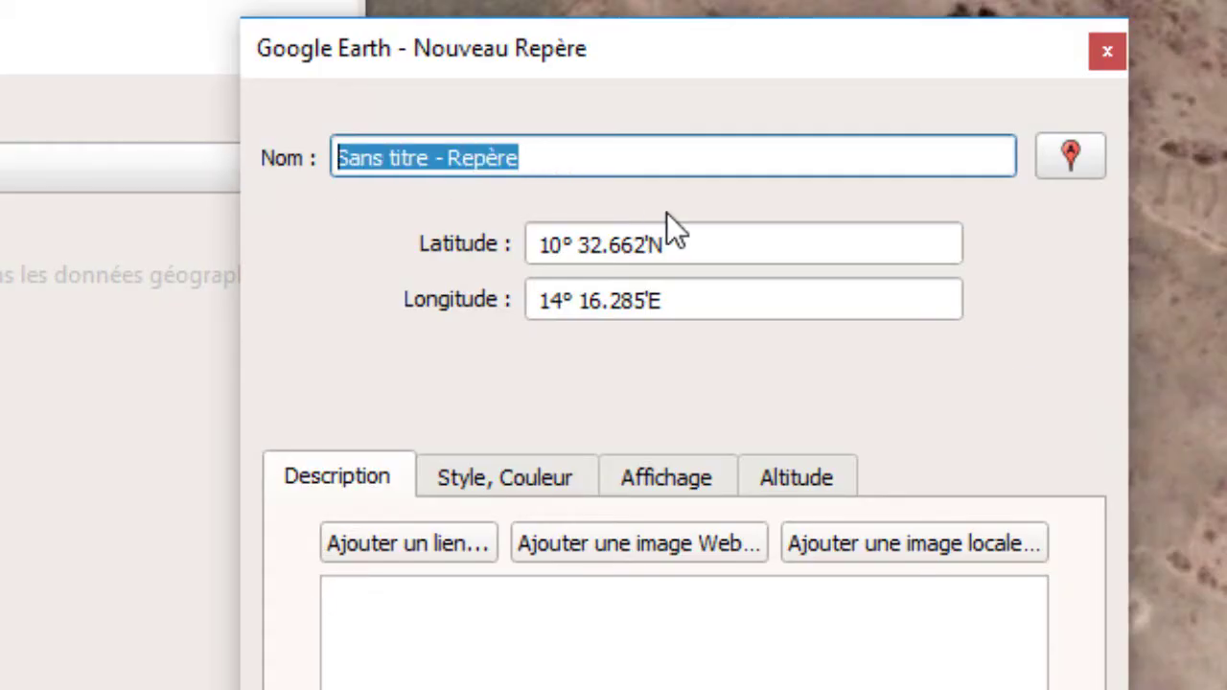
type("a")
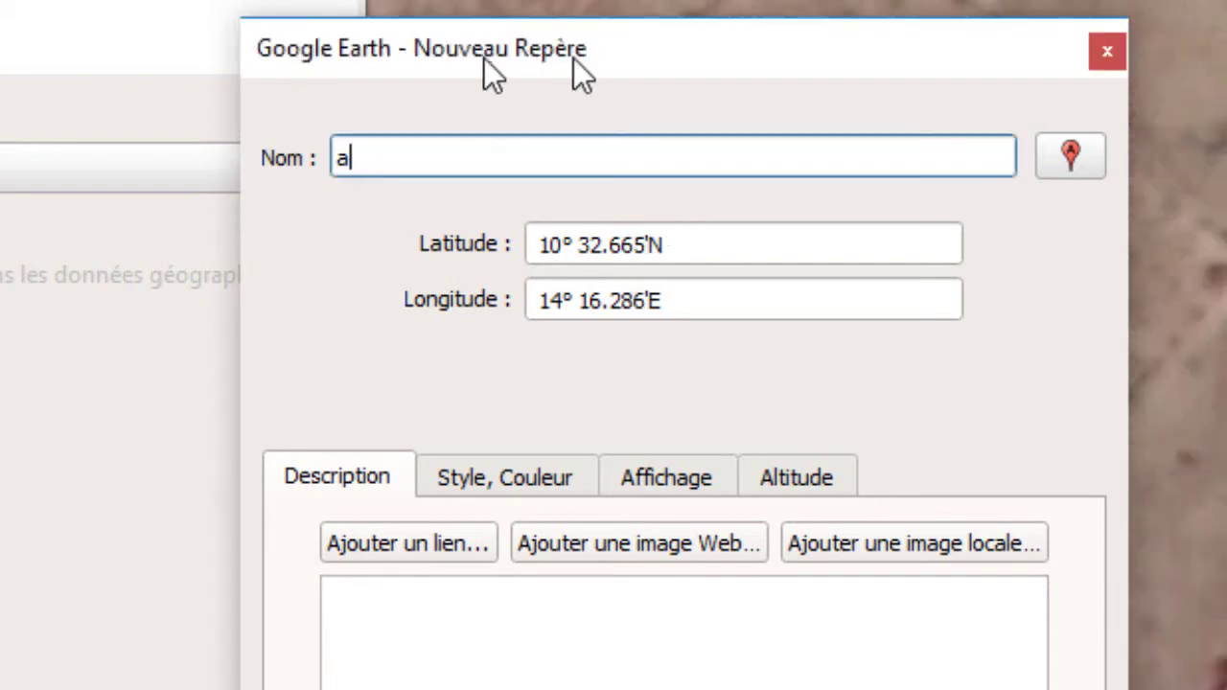
- Move the placemark dialog off the map and place placemark a on the pin at 10.544425, 14.271390
left_click_drag(484, 58, 0, 53)
scroll(795, 345, "up", 3)
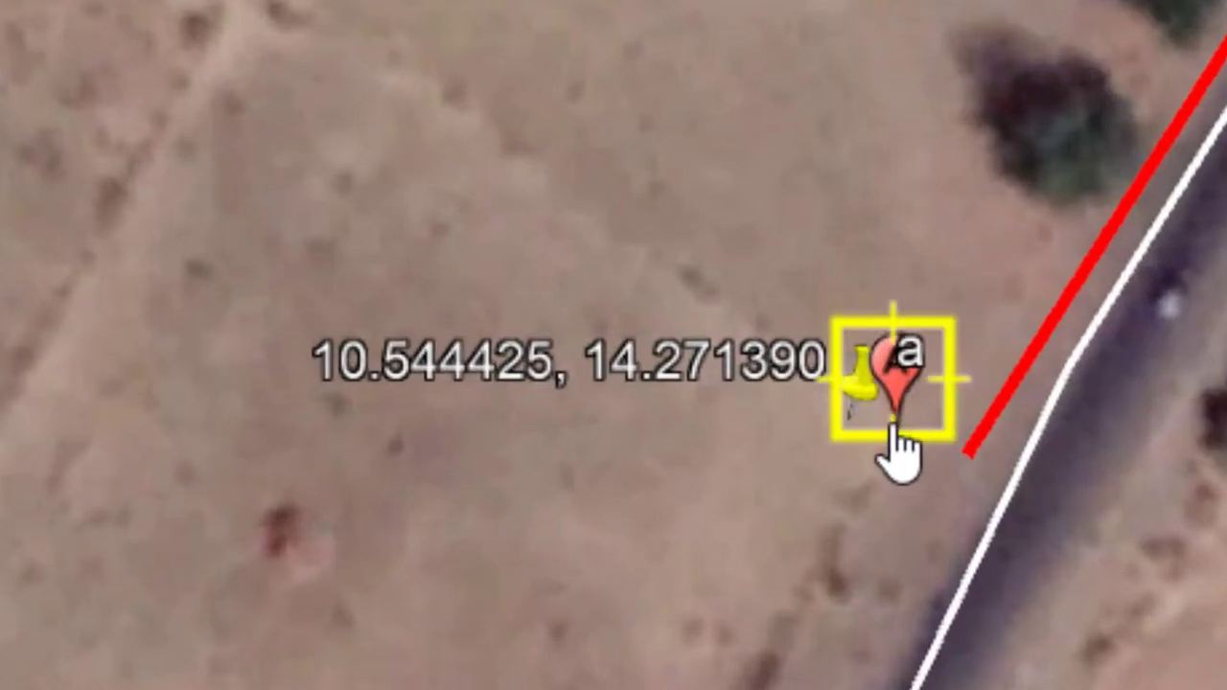
left_click_drag(891, 429, 936, 446)
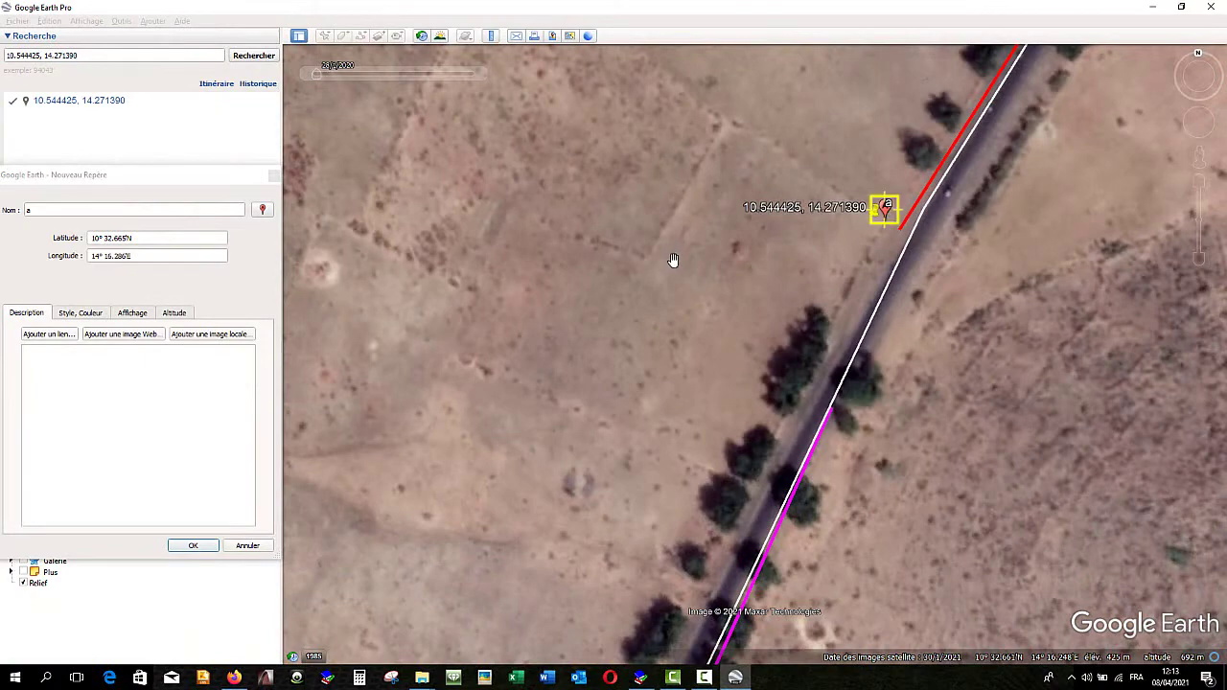
- Switch to WhatsApp in Firefox, open the second shared location in Google Maps and copy its decimal coordinates 10.544719, 14.270980
key("alt+Tab")
key("ctrl+Page_Up")
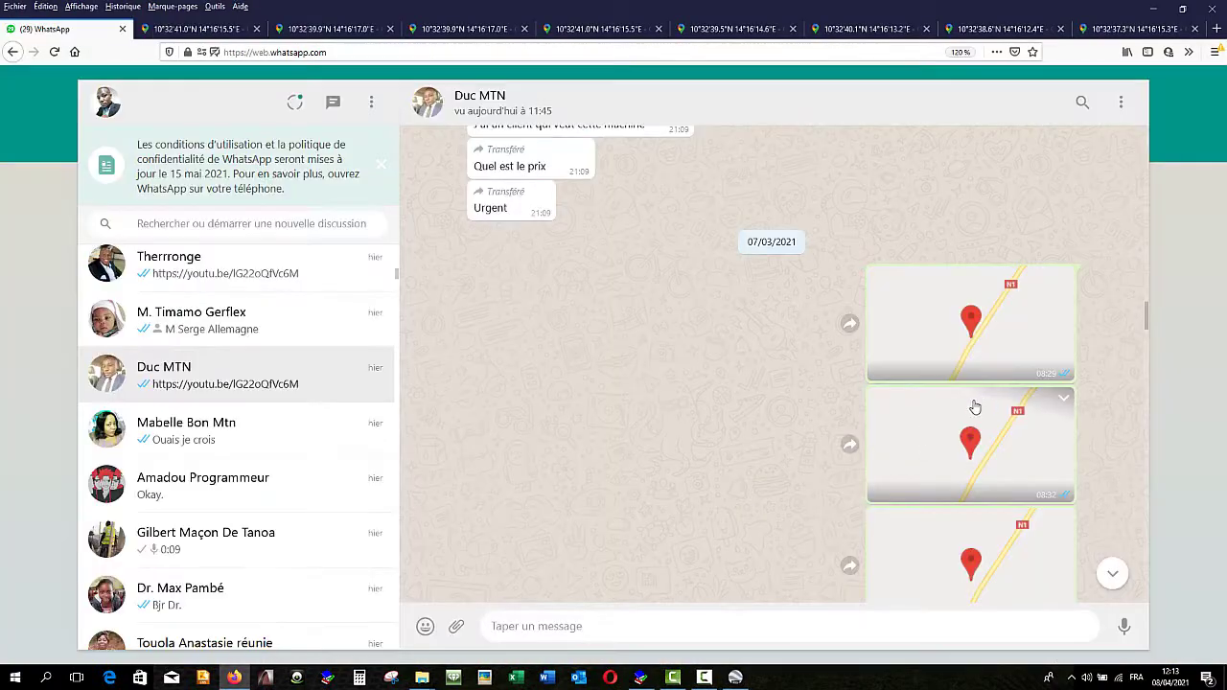
left_click(972, 443)
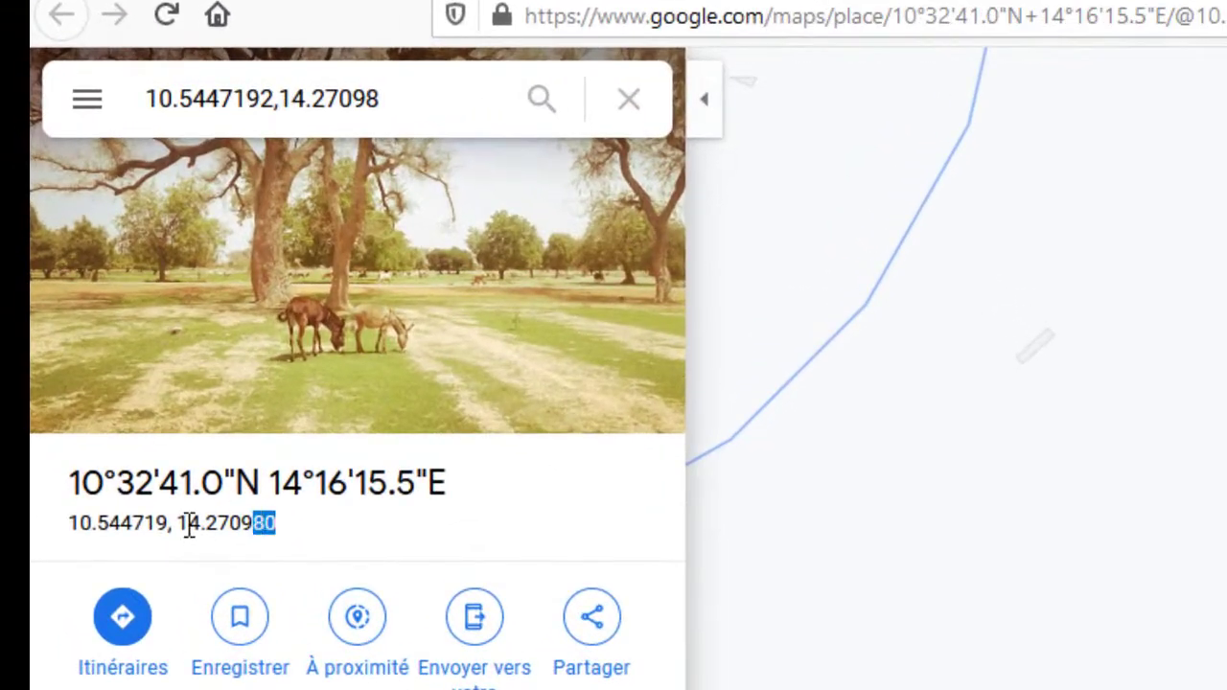
left_click_drag(189, 526, 69, 526)
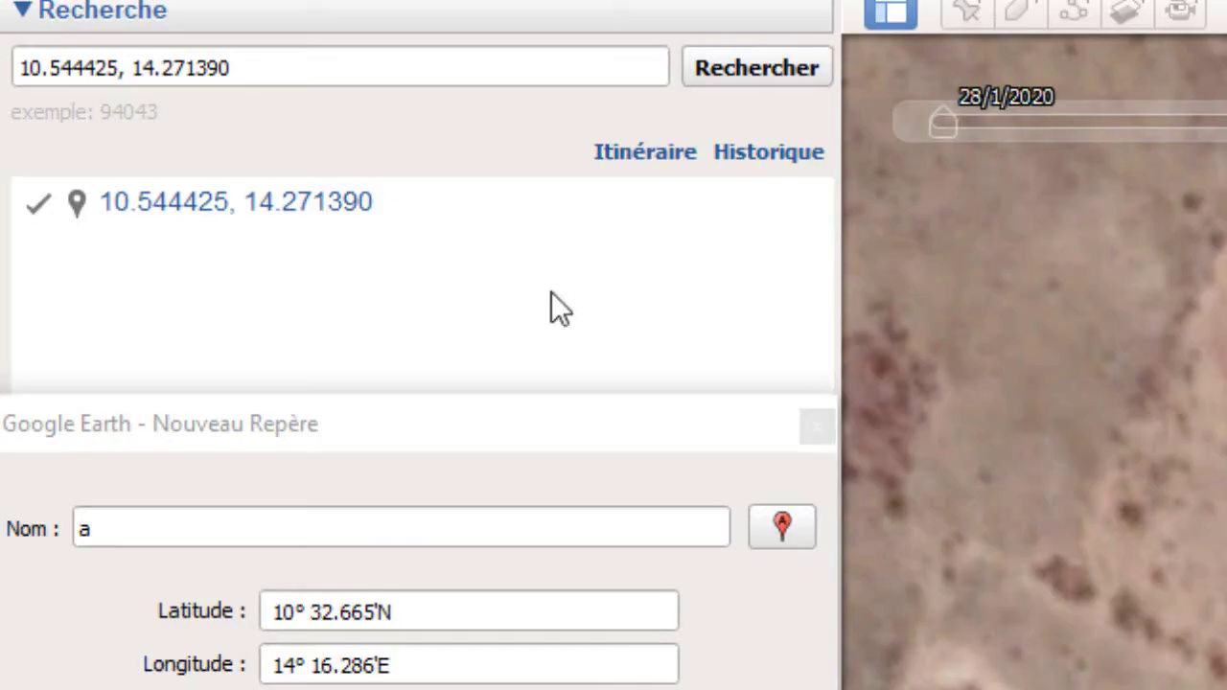
- Switch back to Google Earth Pro and search for the coordinates 10.544719, 14.270980
left_click(266, 69)
left_click_drag(230, 68, 8, 77)
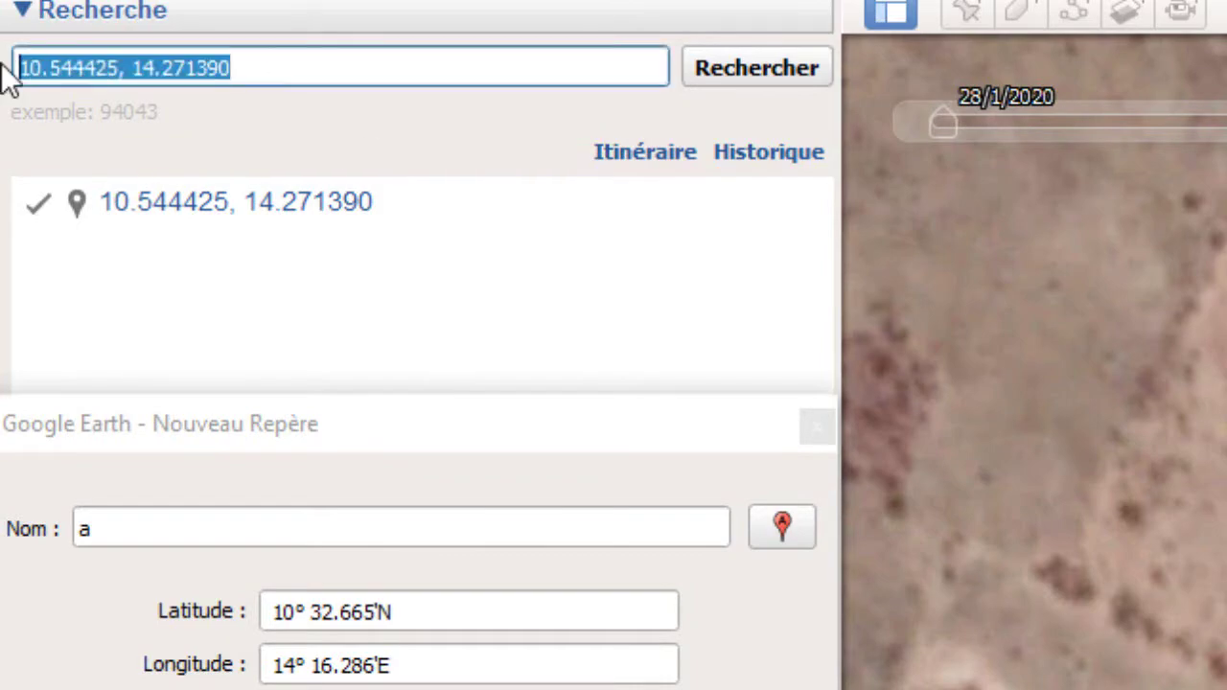
type("10.544719, 14.270980")
left_click(757, 68)
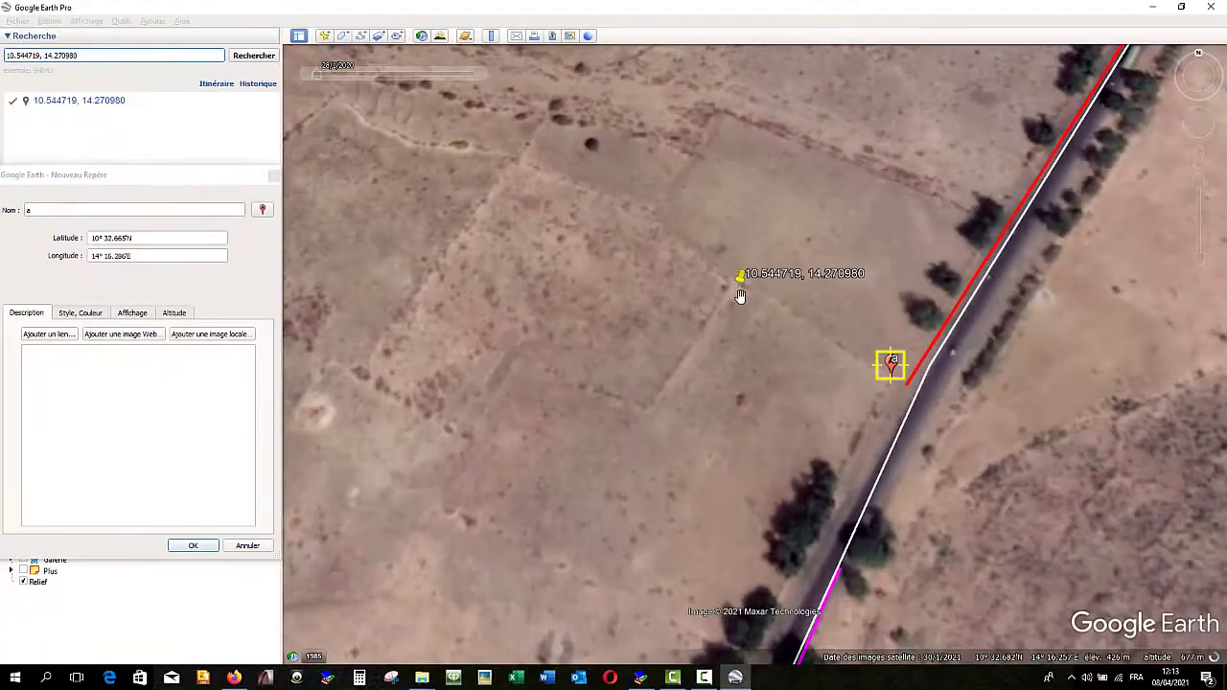
- Add a second placemark with the red B marker icon and name it b
left_click(325, 37)
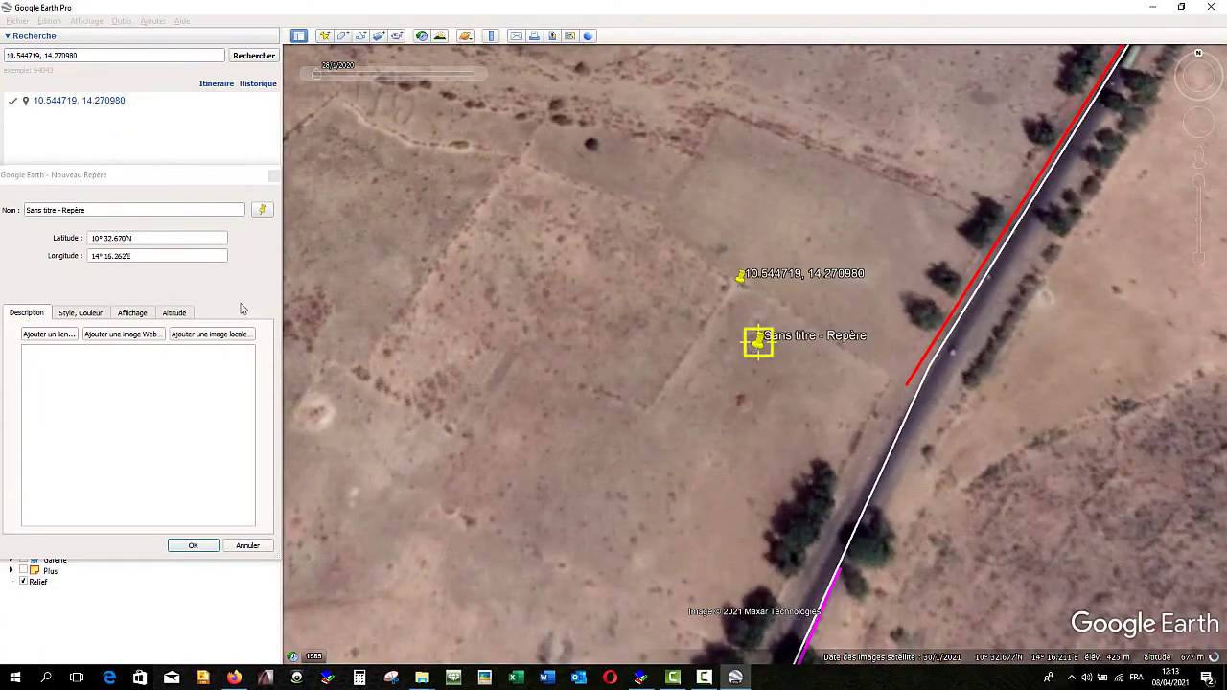
left_click_drag(139, 175, 152, 177)
left_click(275, 211)
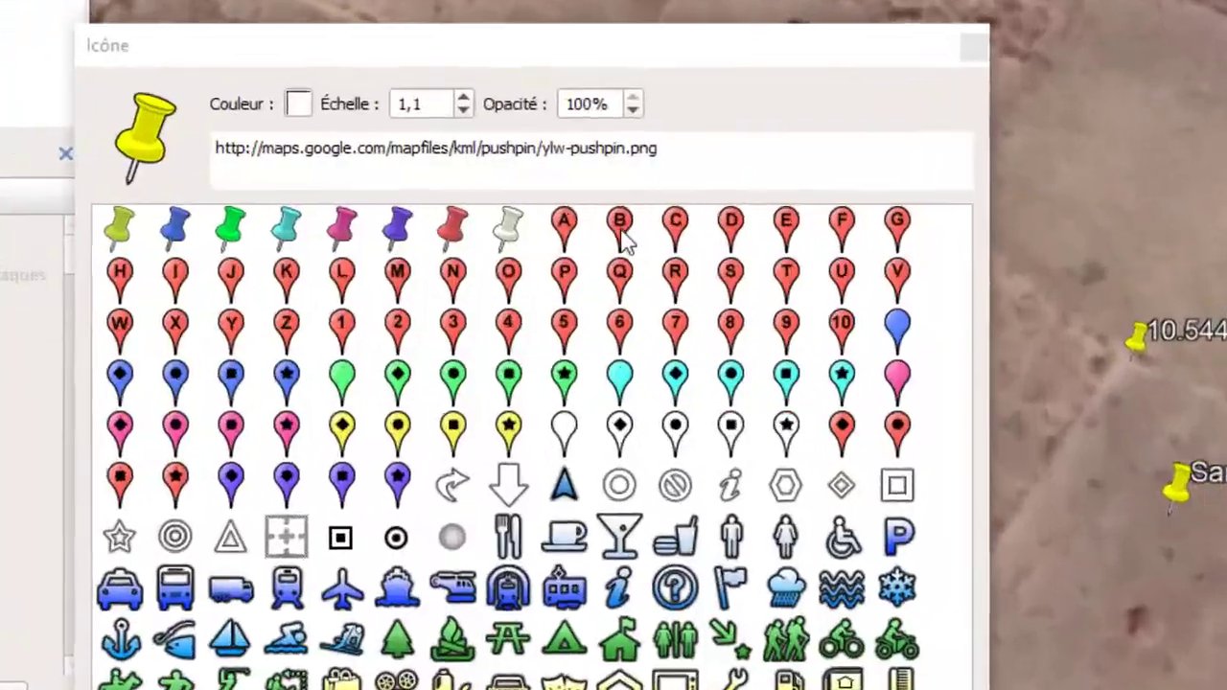
left_click(522, 235)
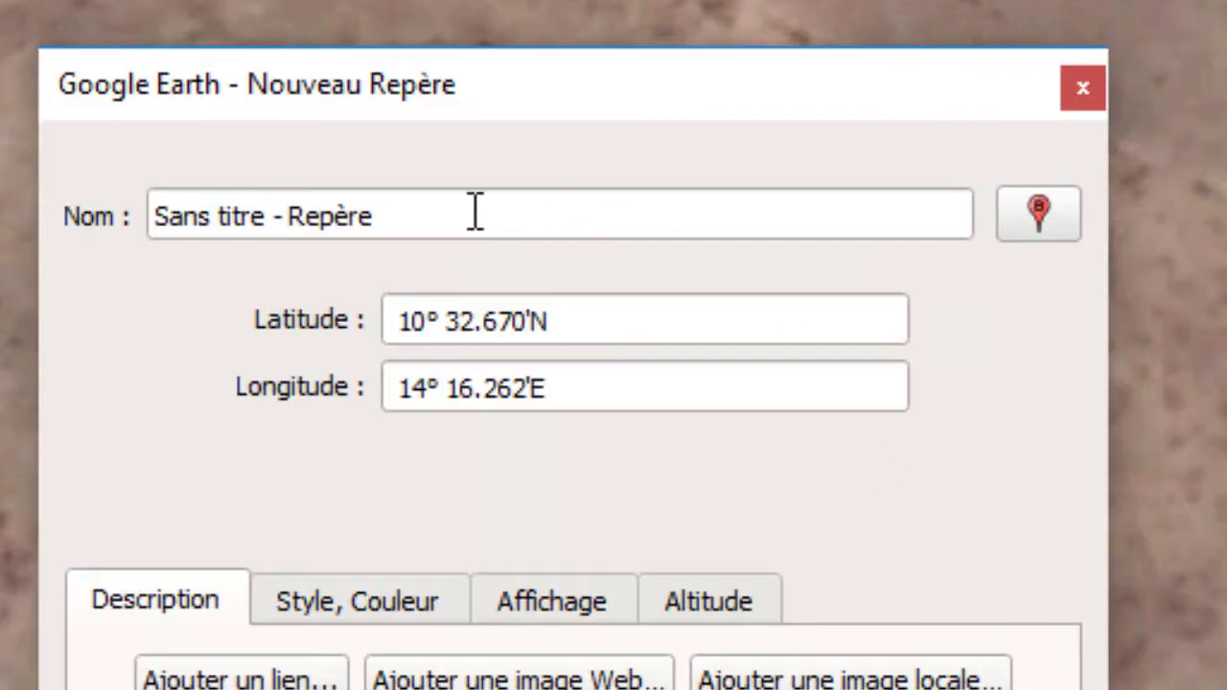
left_click_drag(475, 211, 5, 220)
type("b")
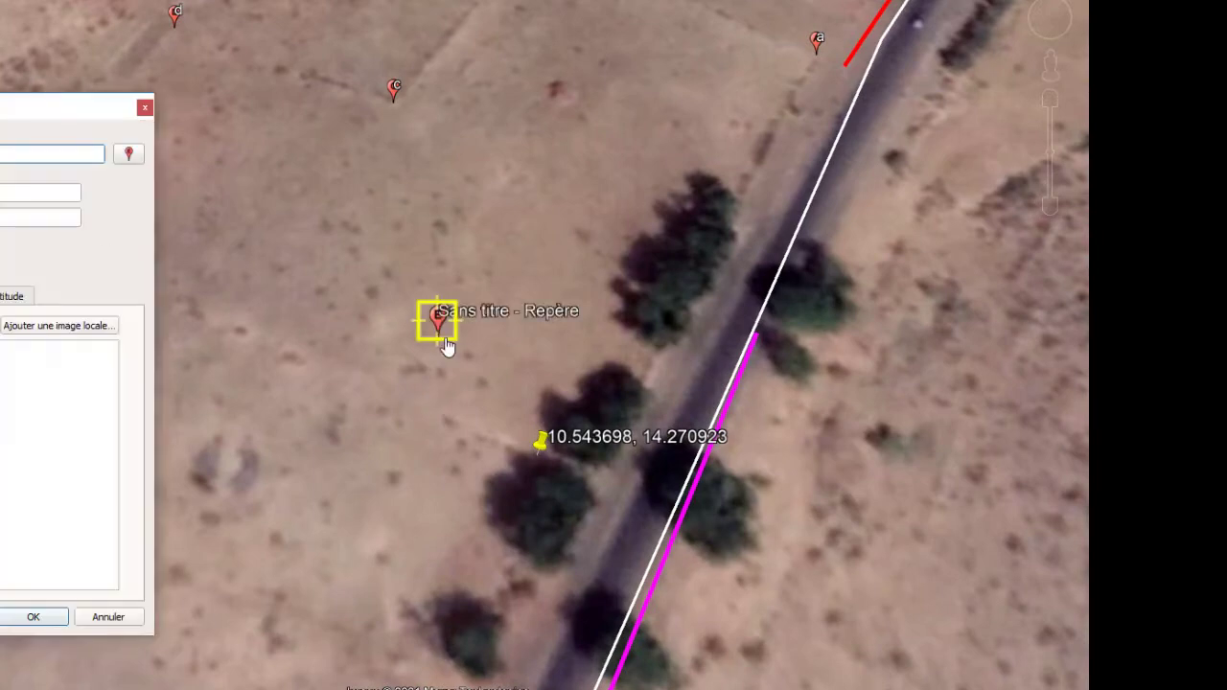
- Place the new placemark on the pin at 10.543698, 14.270923, give it the F marker icon, name it f and save it
mouse_move(439, 330)
left_mouse_down()
mouse_move(563, 439)
mouse_move(545, 472)
left_mouse_up()
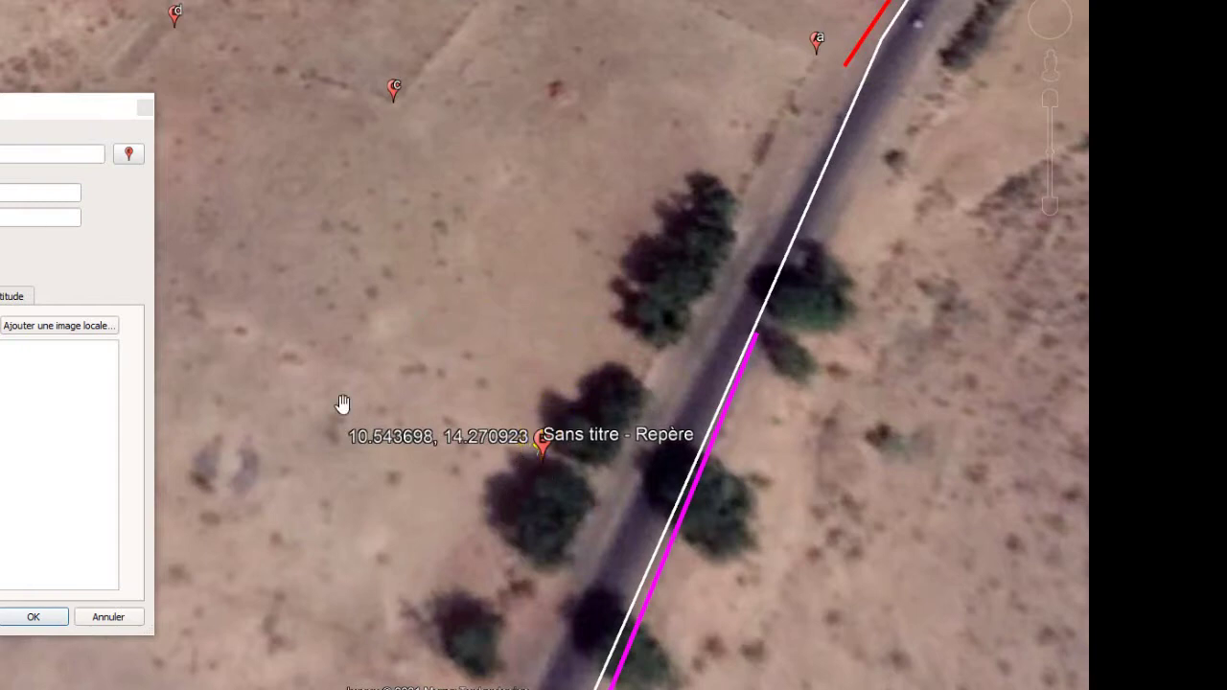
left_click(129, 154)
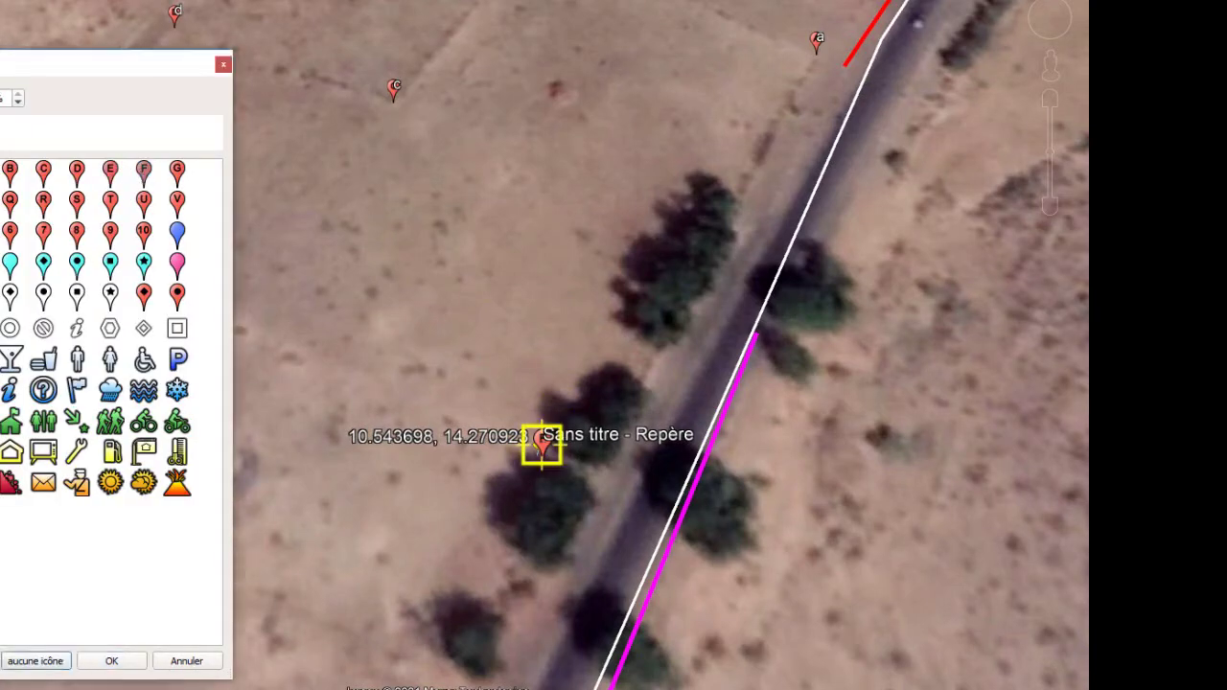
left_click(111, 661)
type("f")
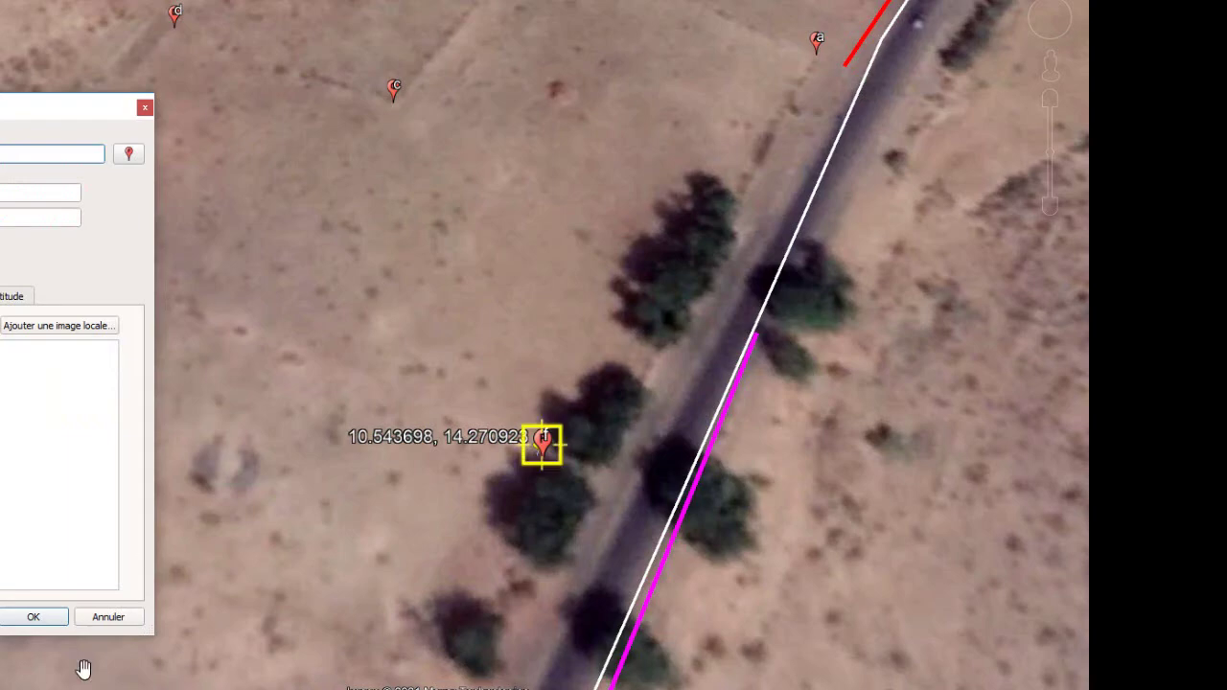
left_click(38, 619)
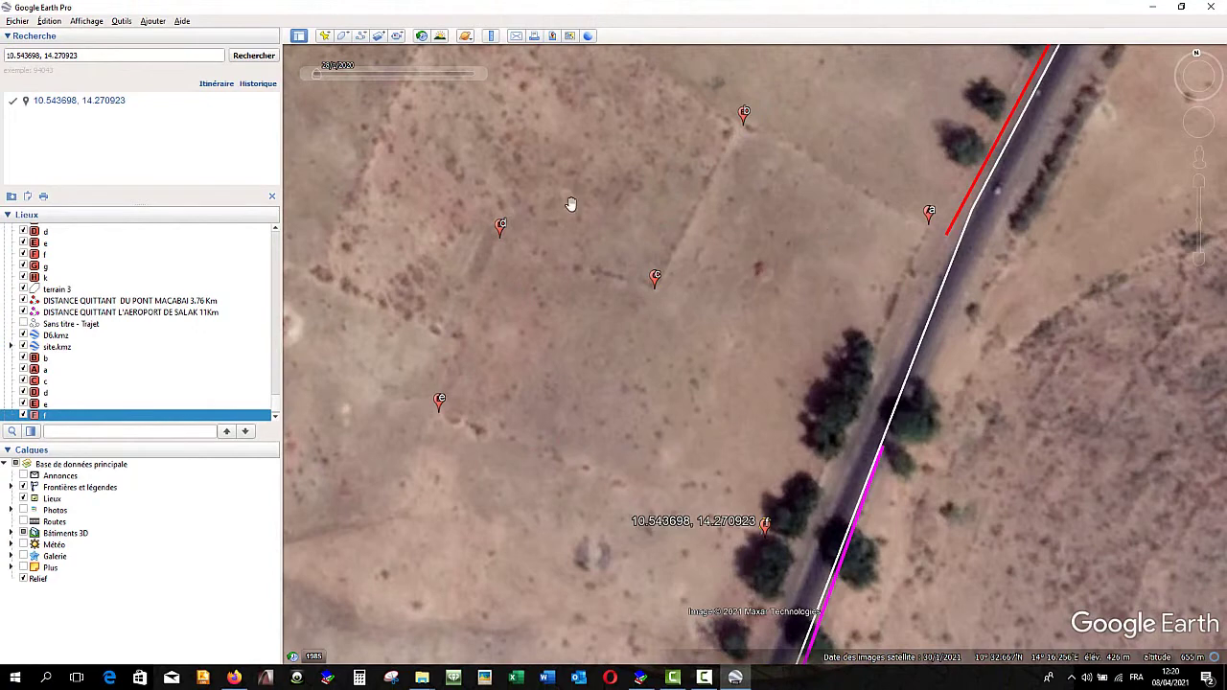
- Measure the straight-line distance from placemark b to placemark a with the ruler in metres, and close the ruler
scroll(526, 177, "up", 2)
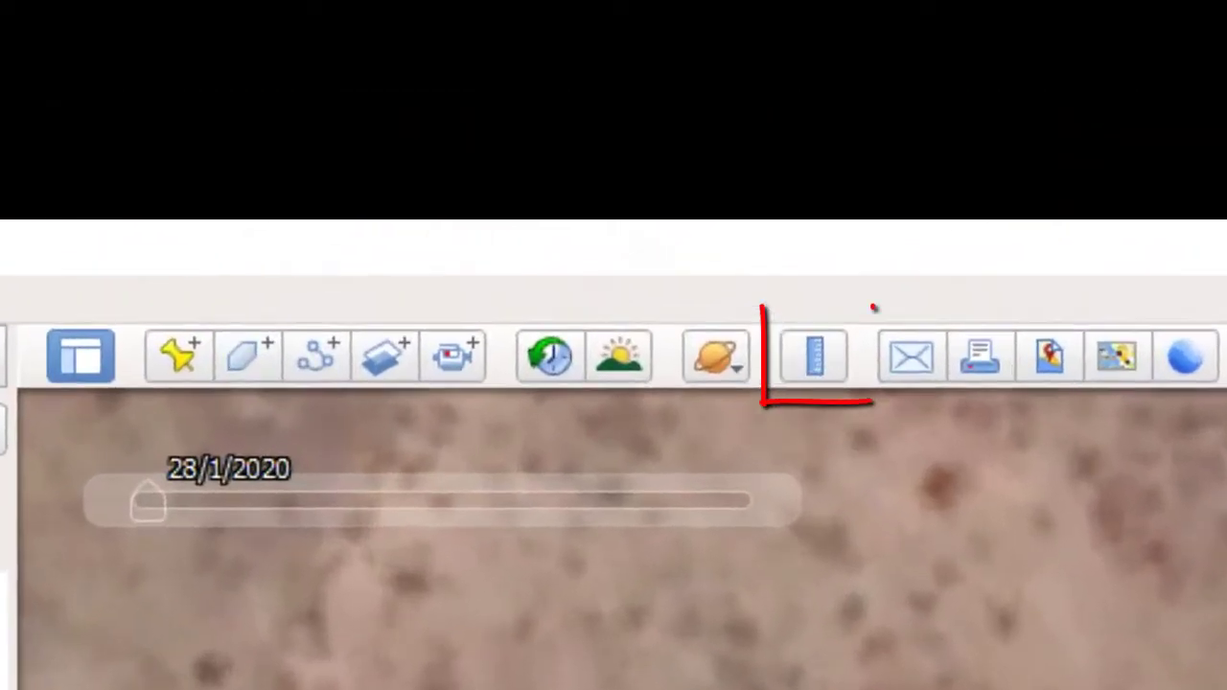
left_click(816, 362)
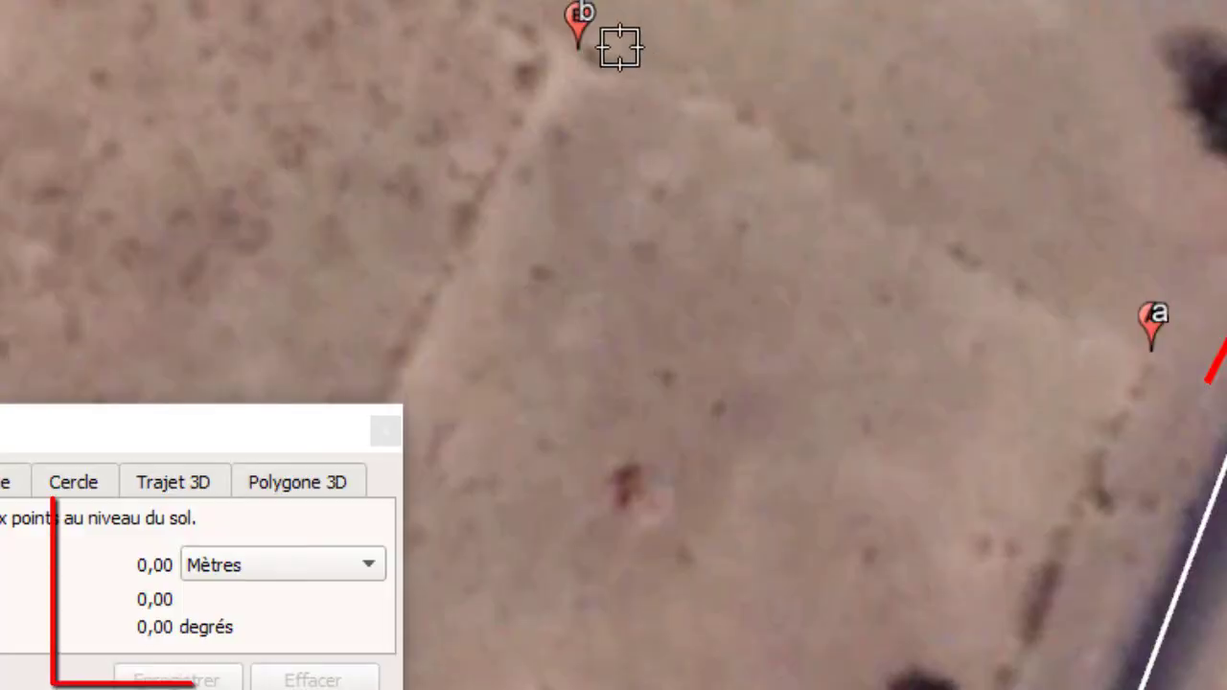
left_click(581, 31)
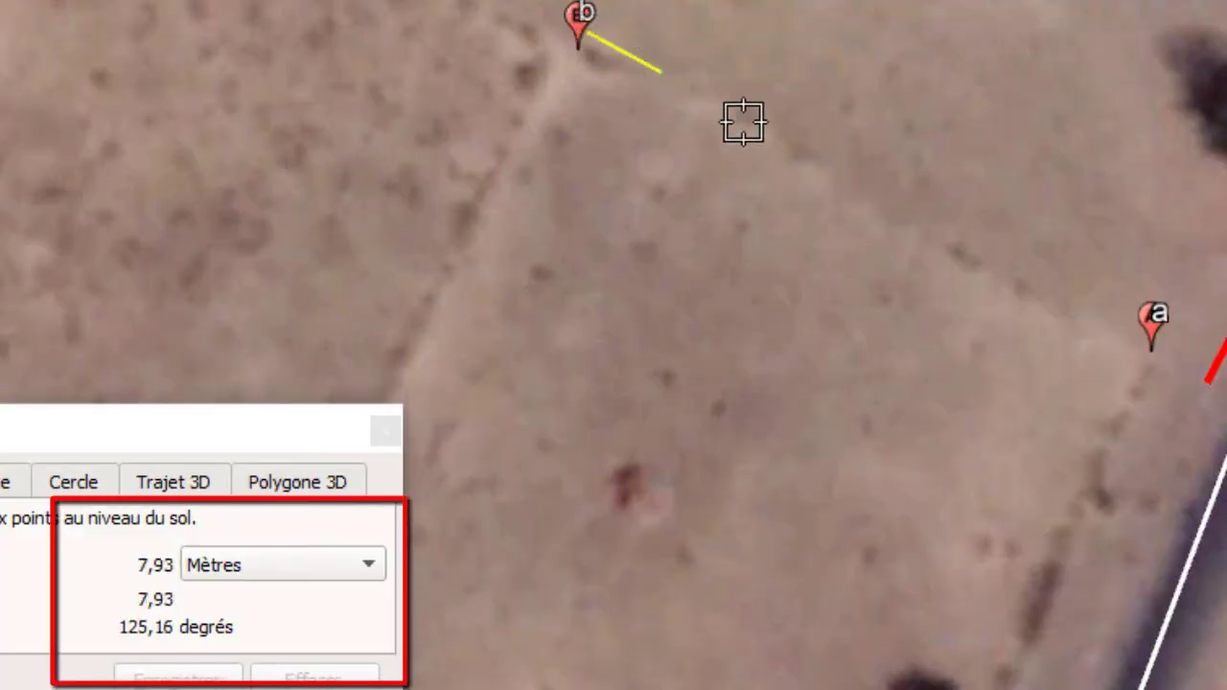
left_click(1147, 362)
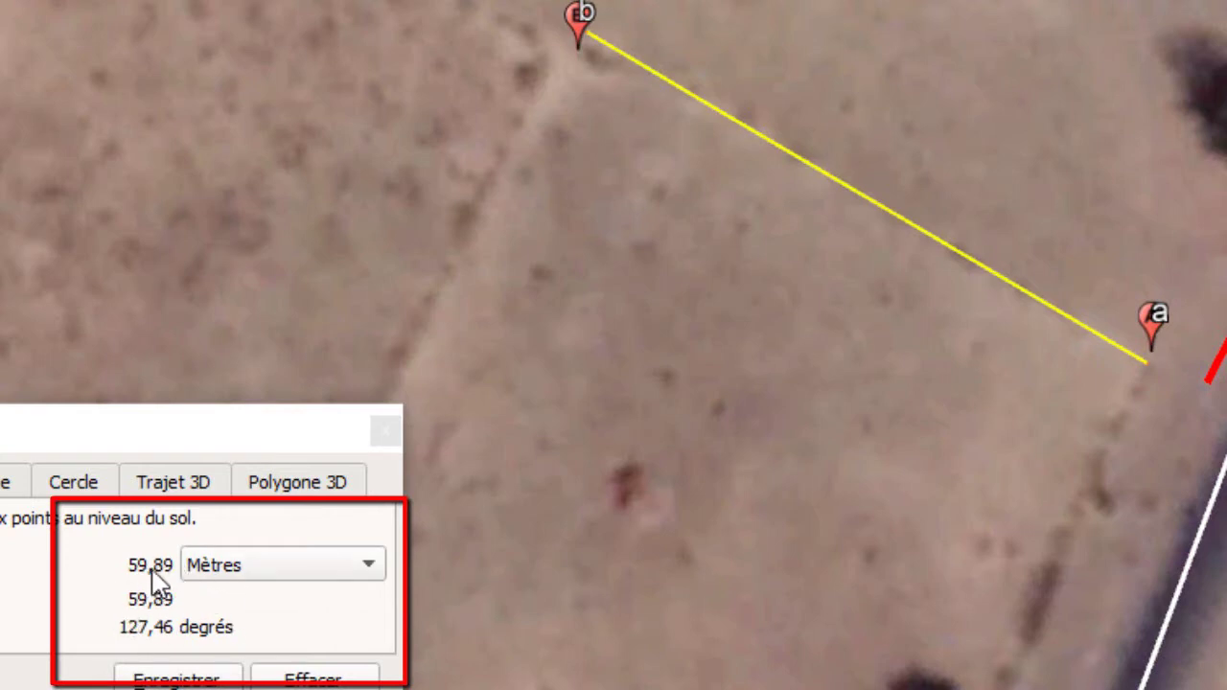
left_click(255, 574)
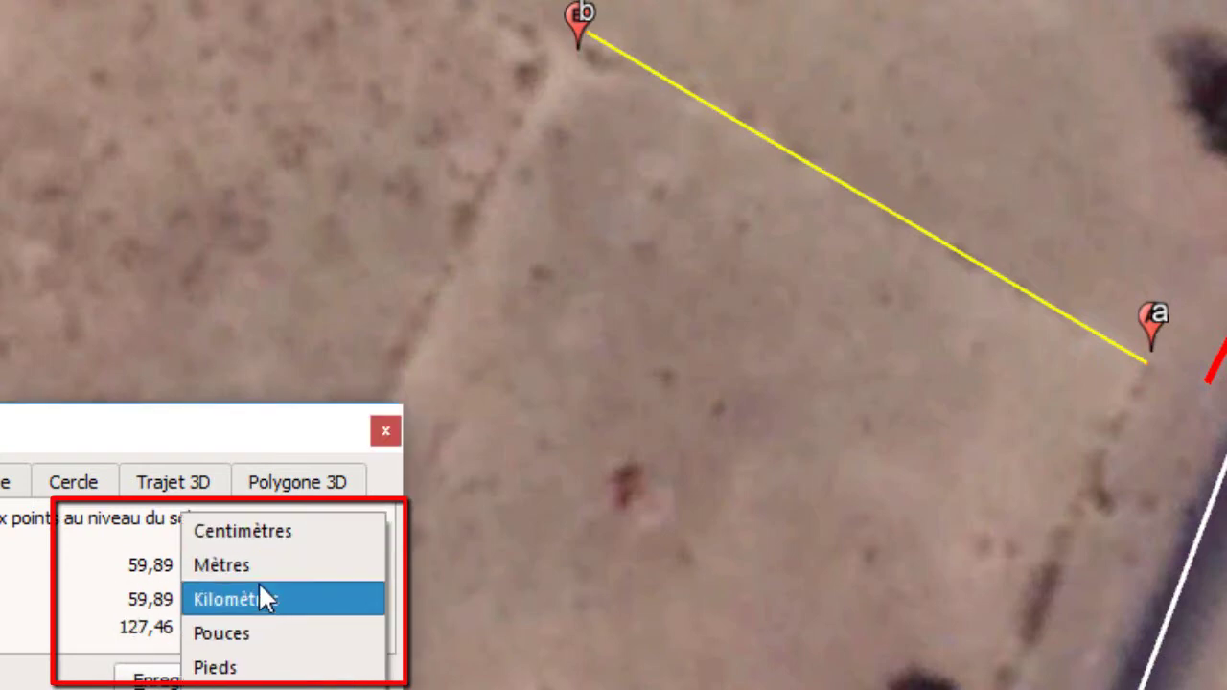
left_click(257, 557)
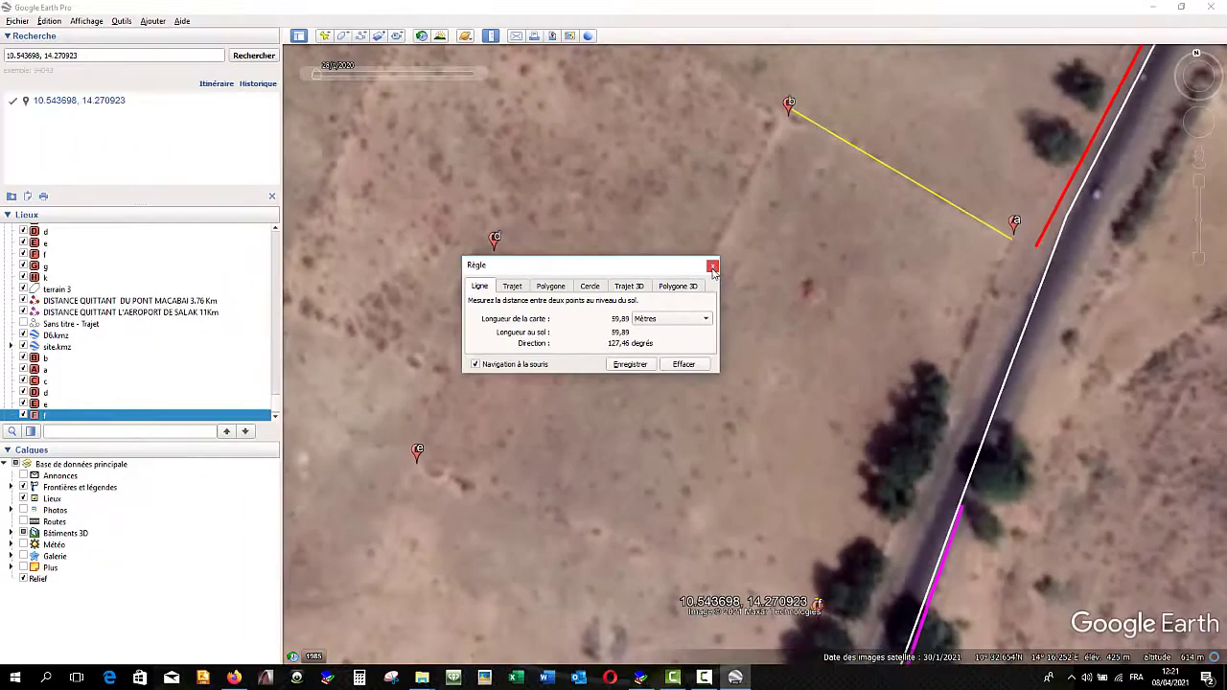
left_click(395, 424)
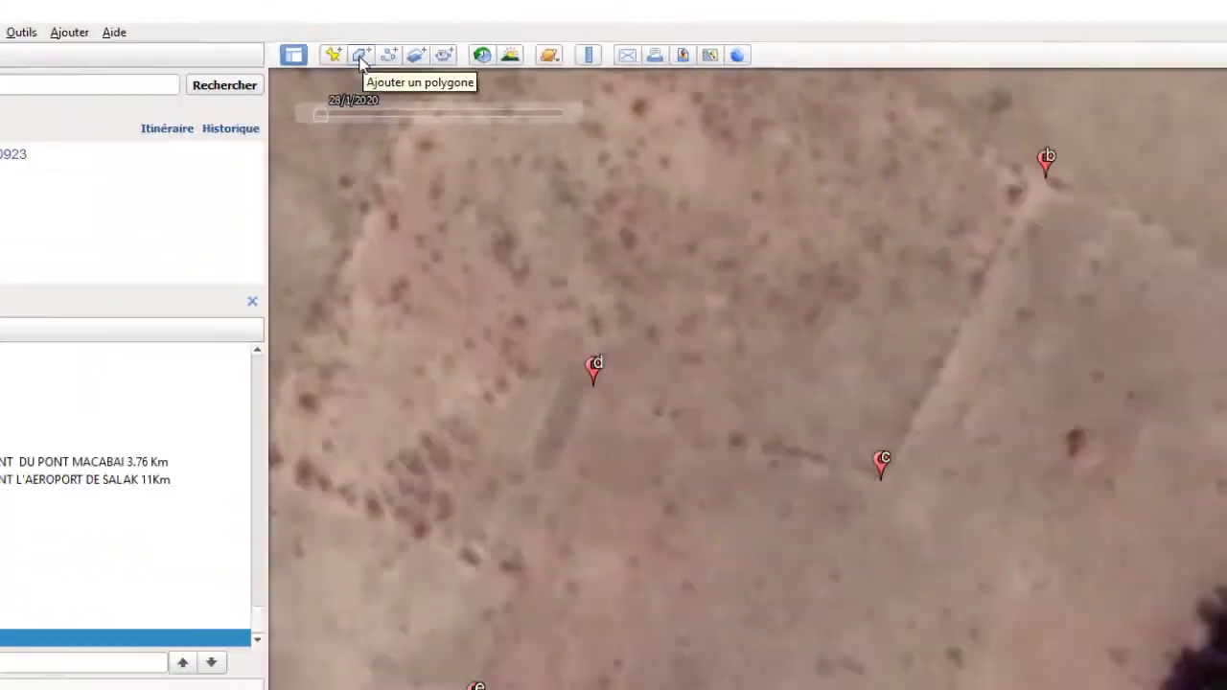
- Start a new polygon and trace the parcel through placemarks b, a, f, e, d and c
left_click(497, 201)
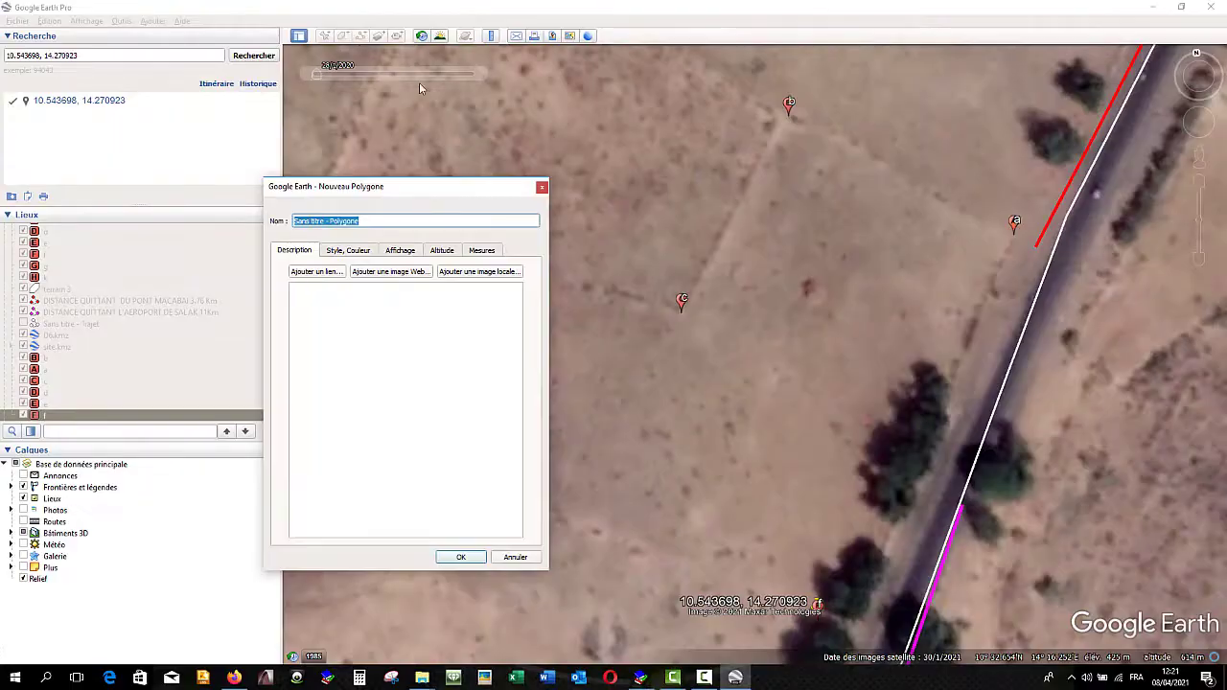
left_click_drag(442, 190, 268, 181)
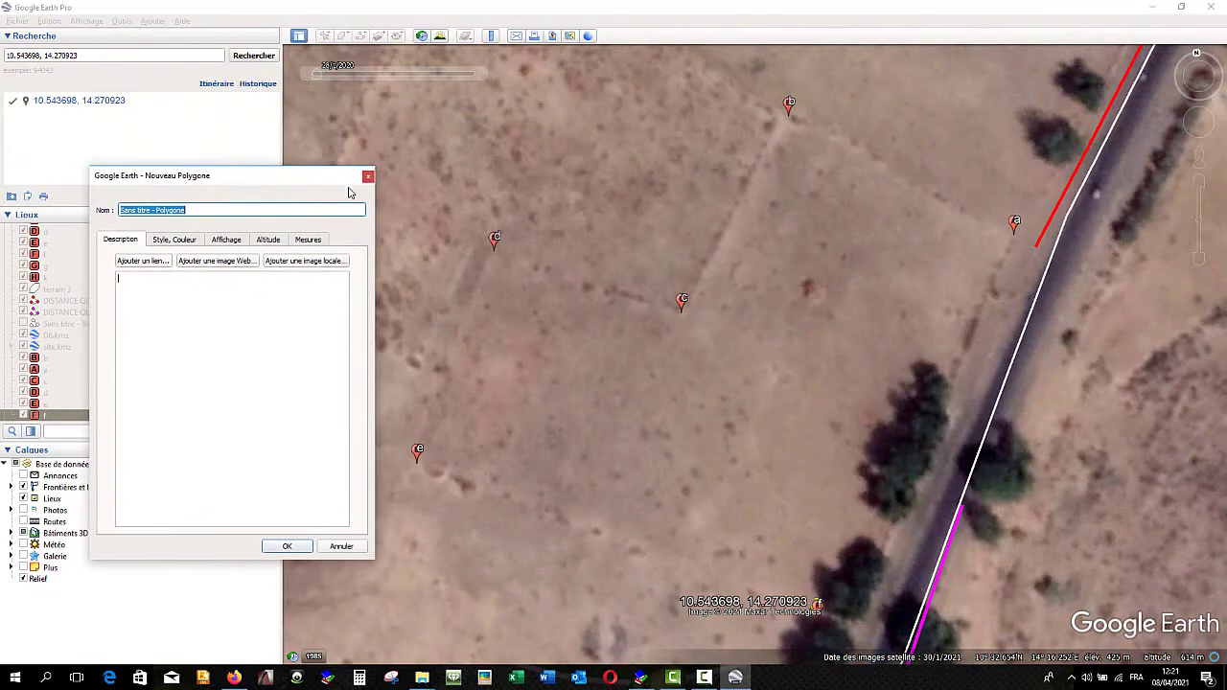
left_click(788, 113)
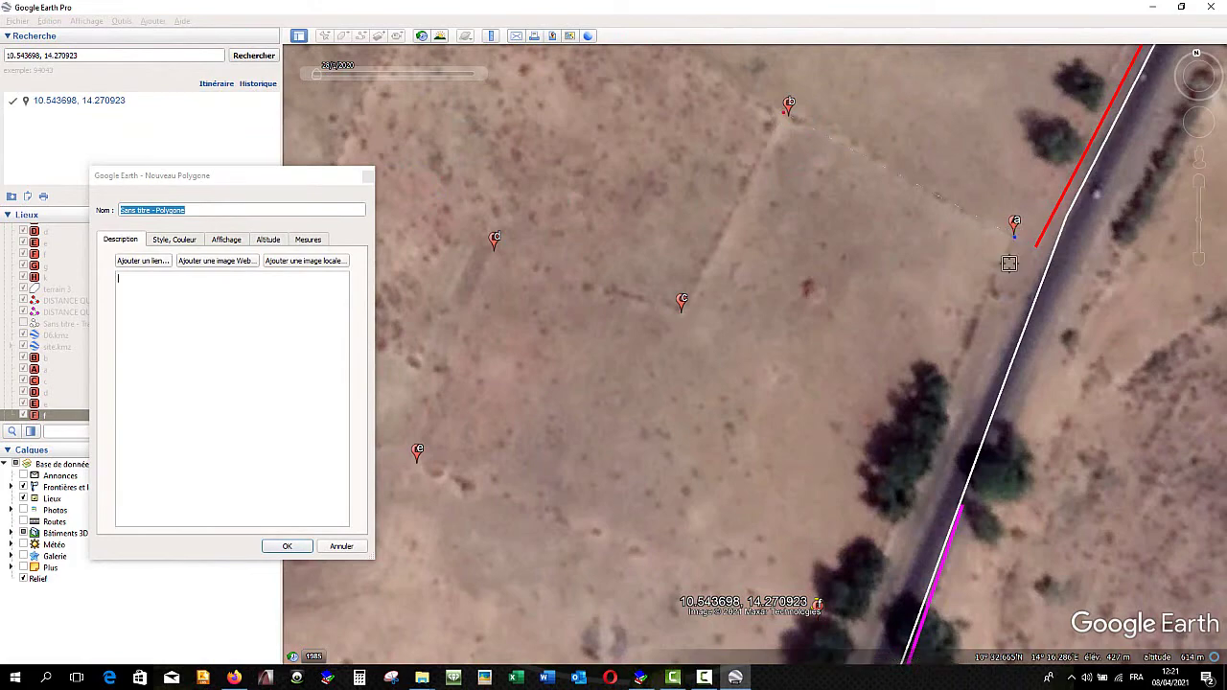
left_click(832, 619)
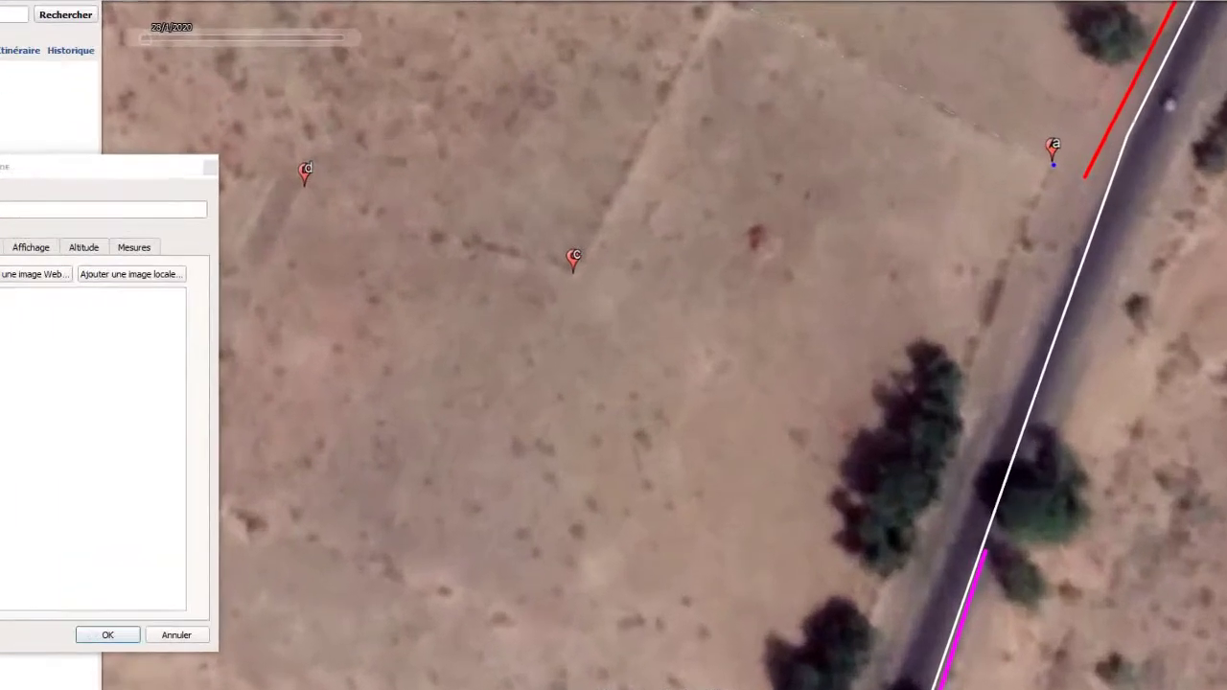
scroll(655, 345, "down", 3)
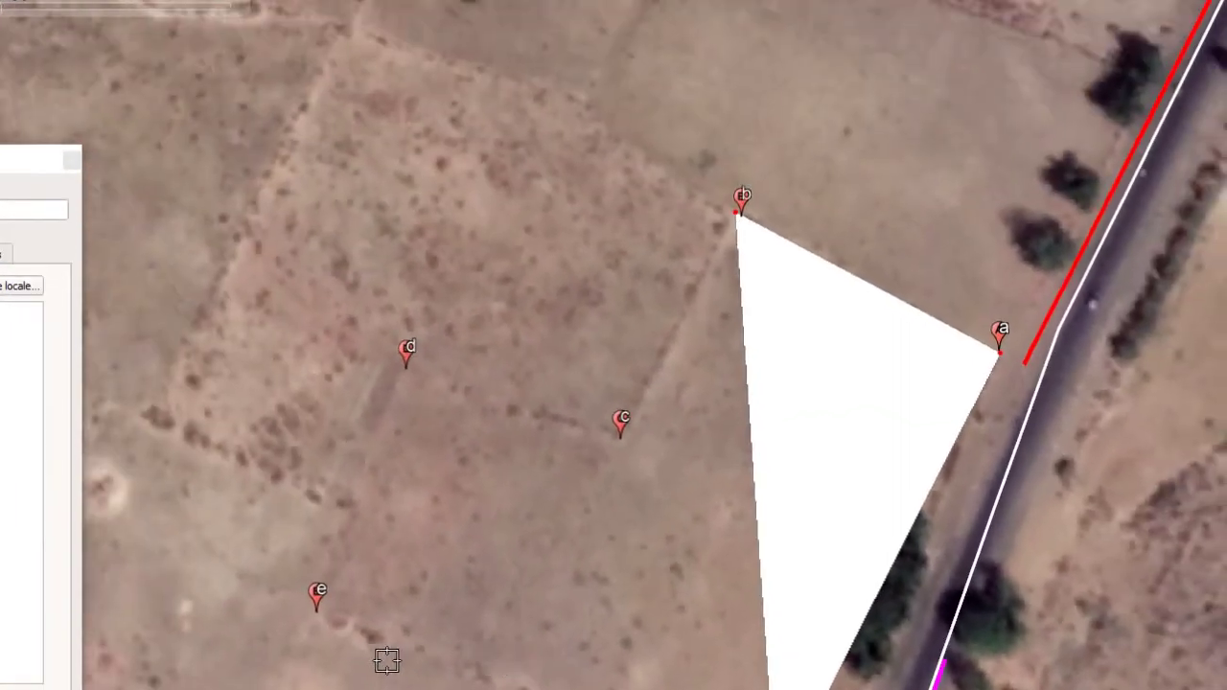
left_click(320, 615)
left_click(404, 363)
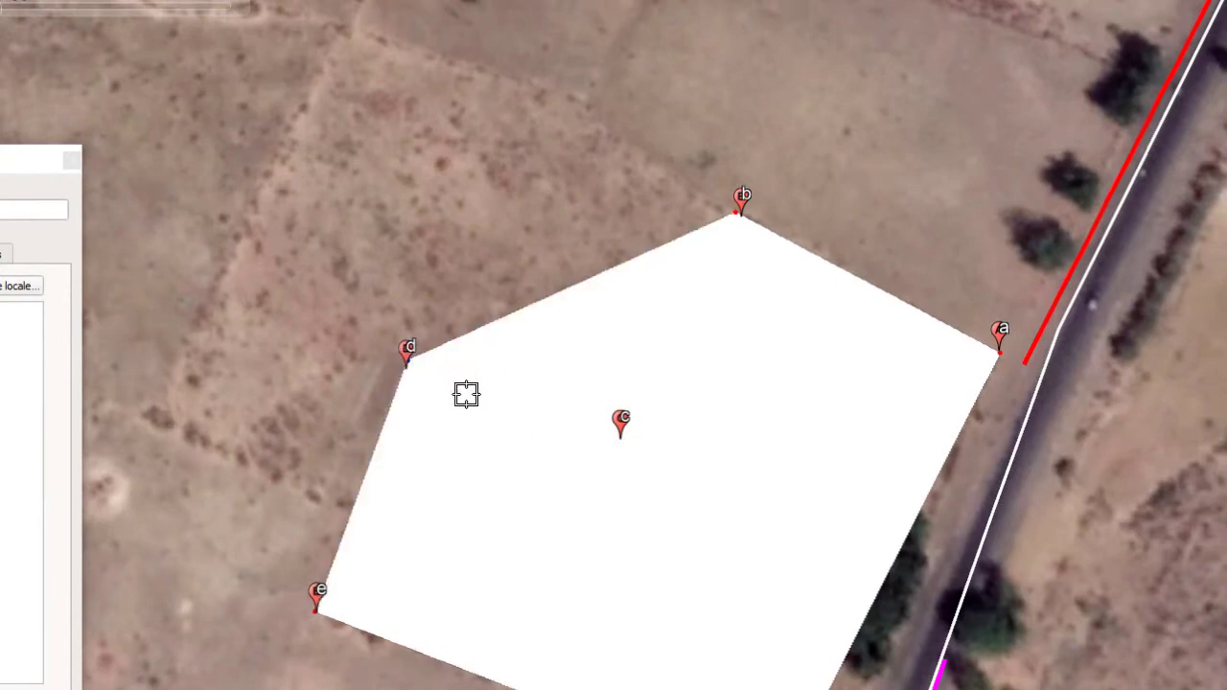
left_click(617, 438)
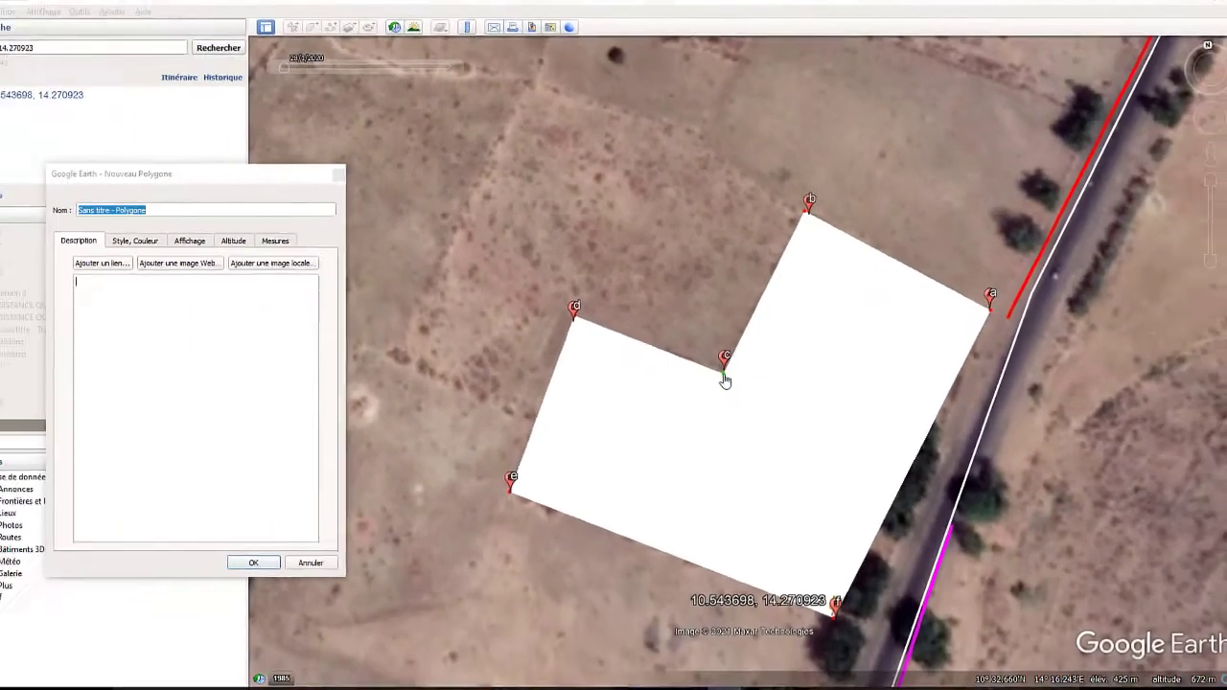
left_click(618, 440)
- Set the polygon's line width to 10 and its area opacity to 0%
left_click(214, 175)
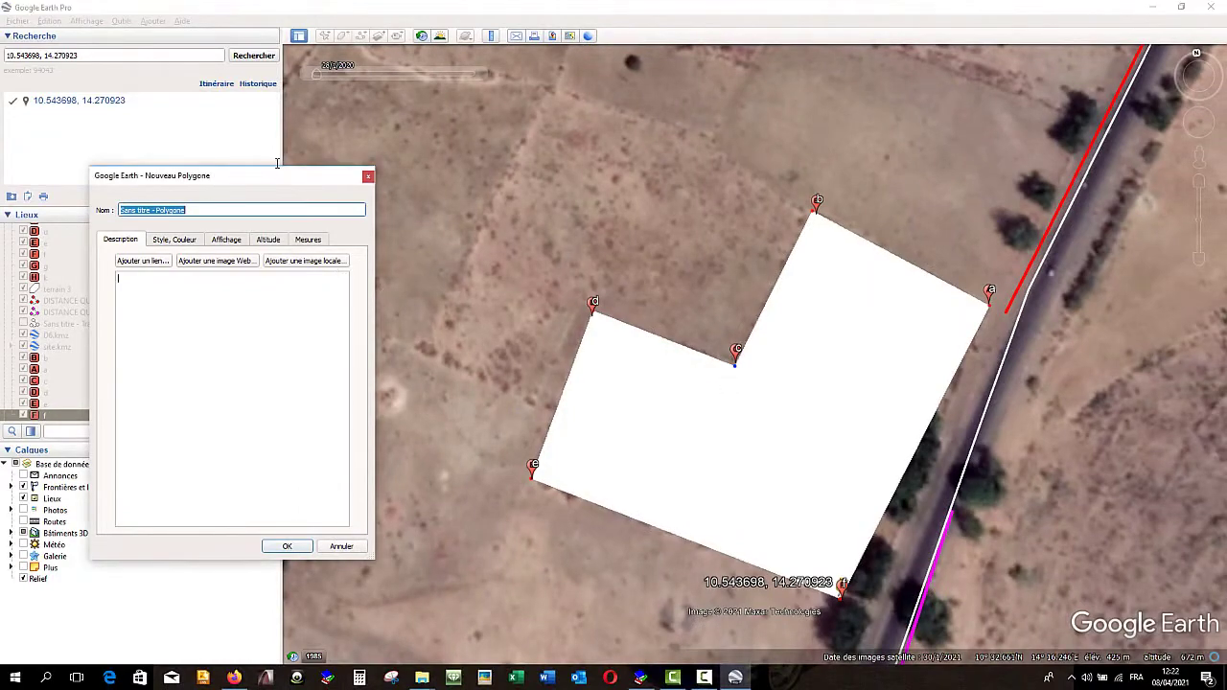
left_click_drag(252, 176, 341, 150)
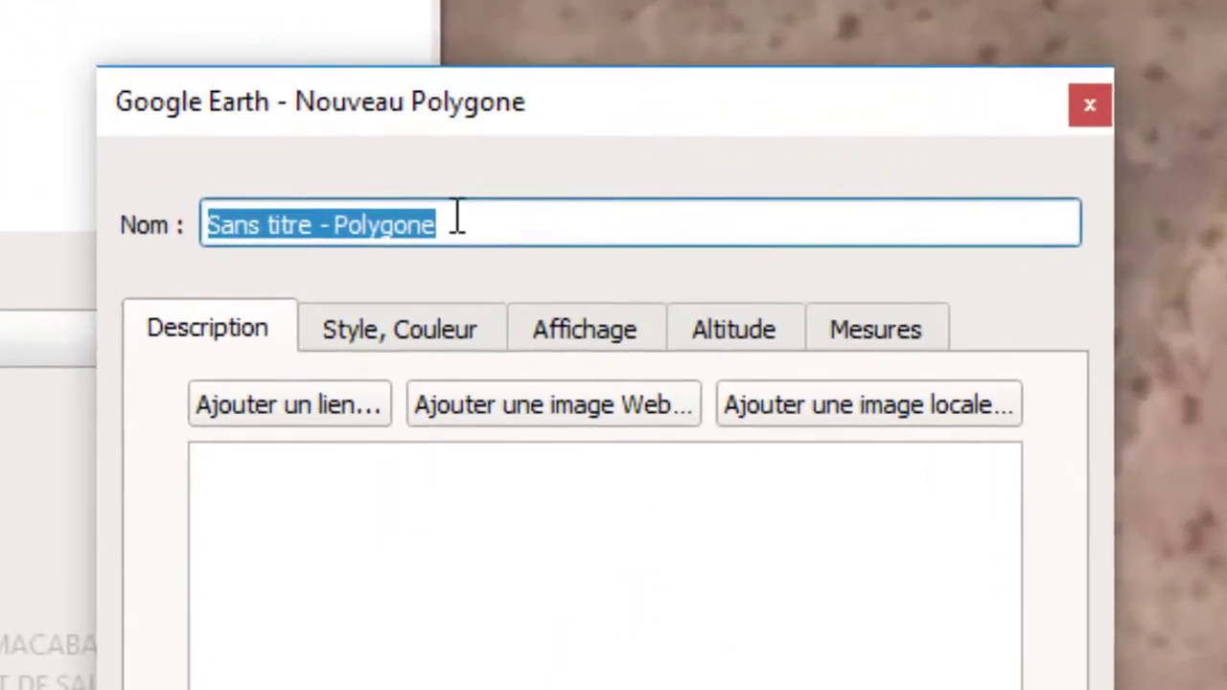
left_click(398, 328)
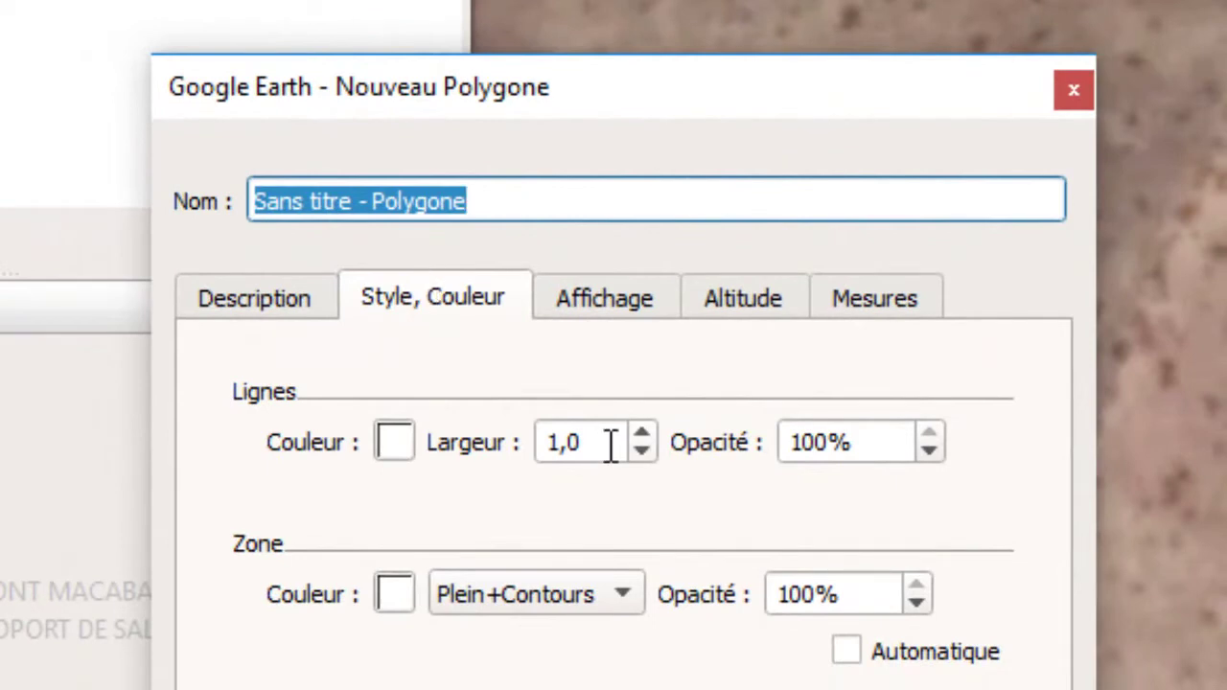
left_click_drag(610, 444, 543, 444)
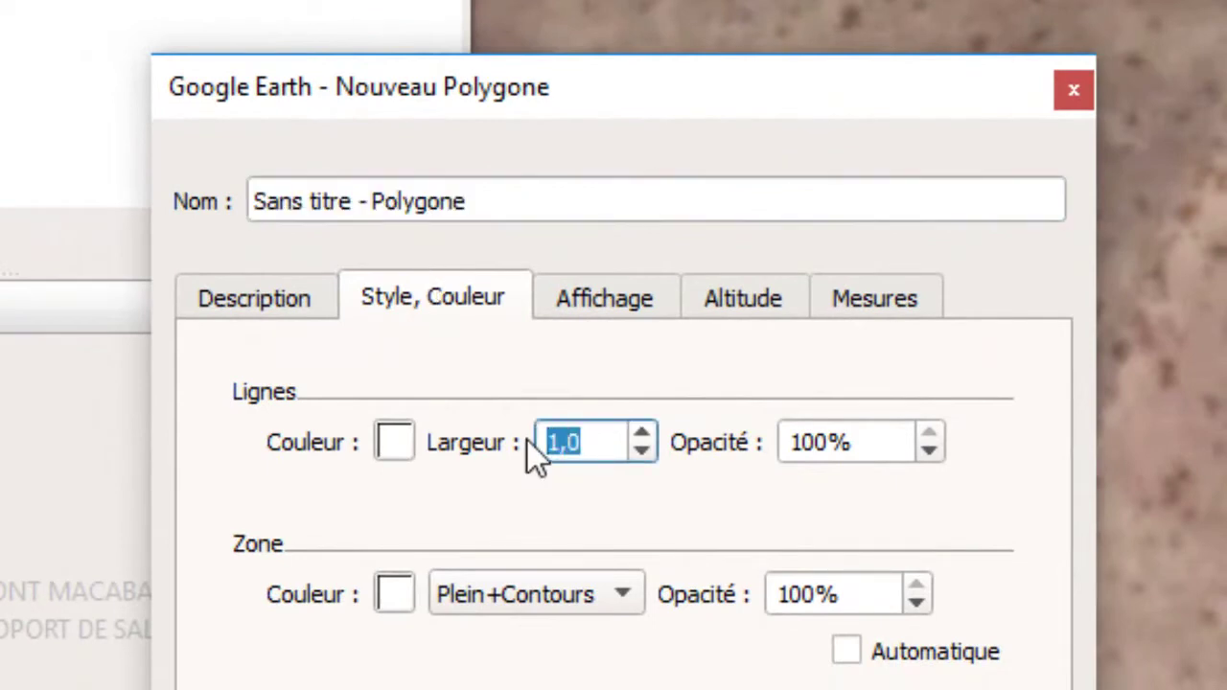
type("10")
key("Tab")
left_click(785, 594)
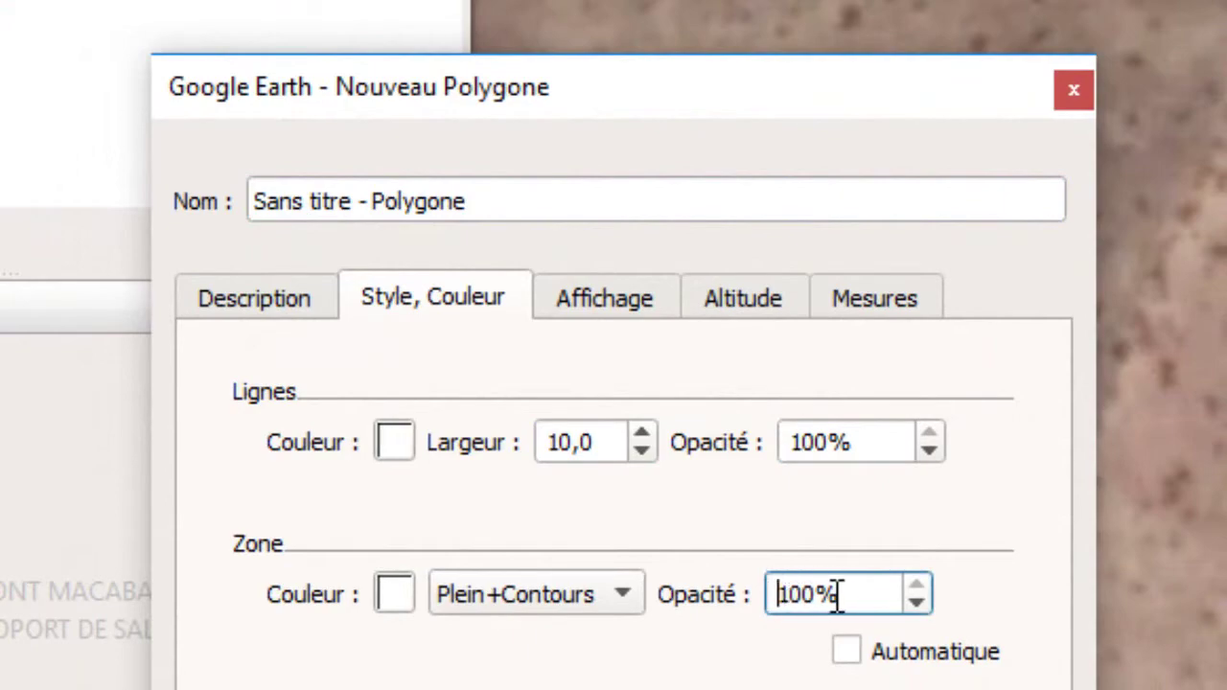
left_click_drag(846, 594, 734, 597)
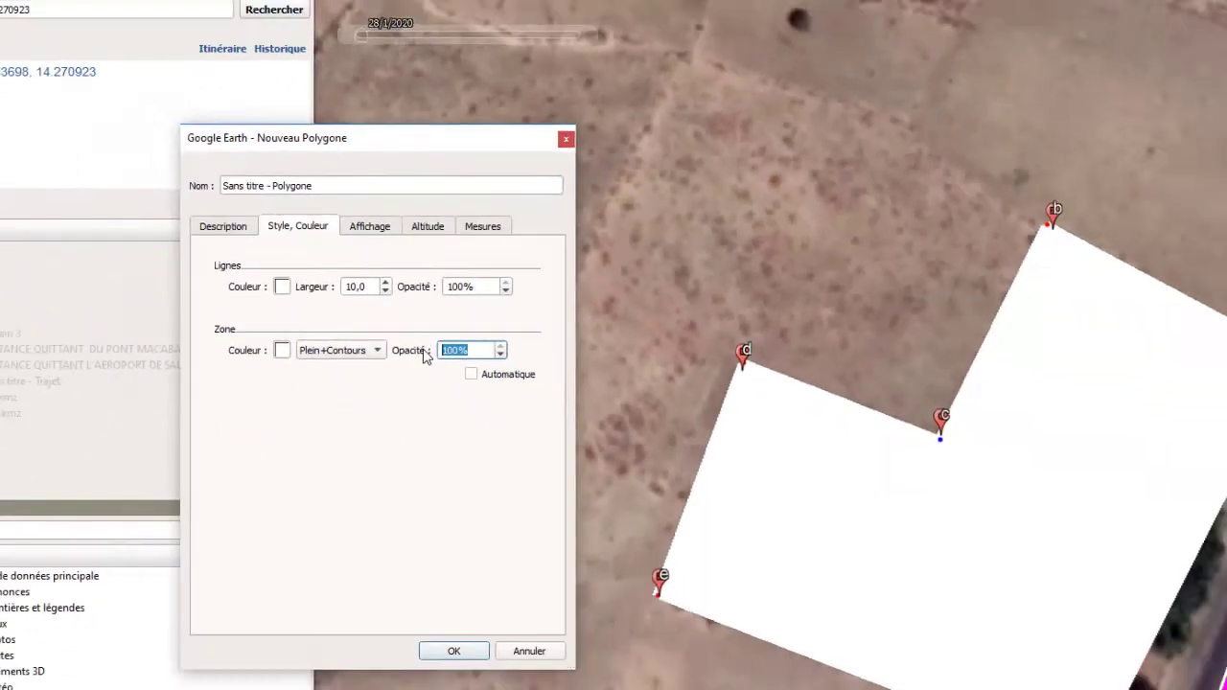
type("0")
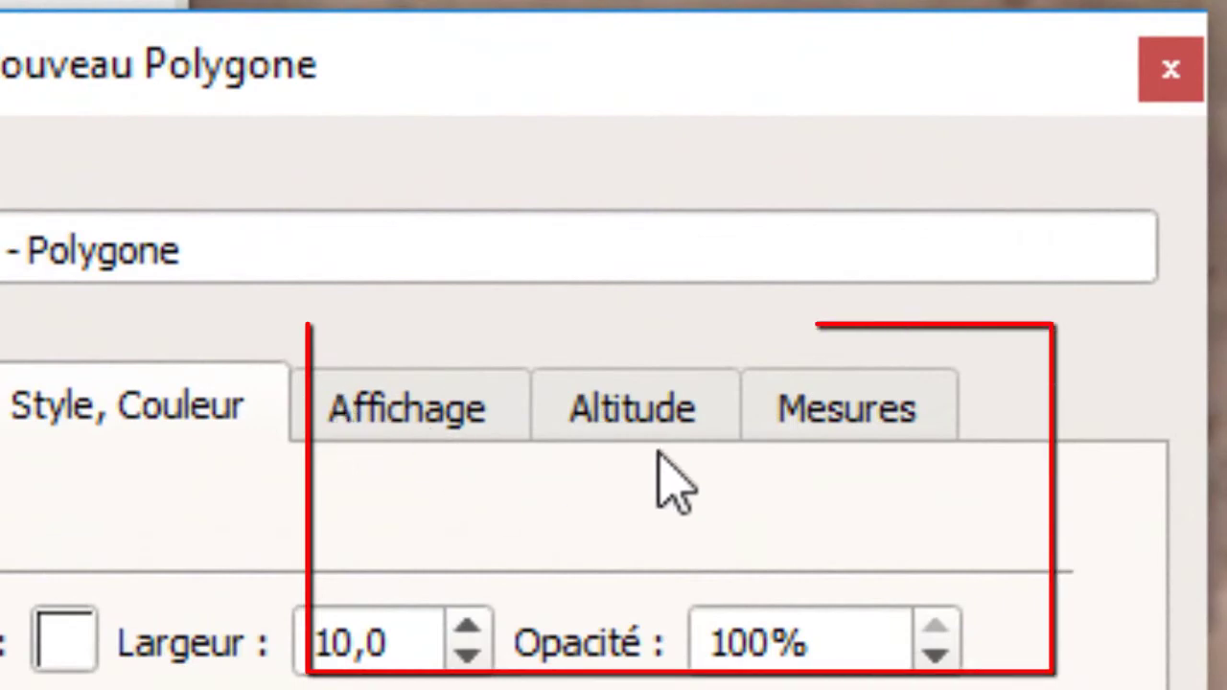
- Show the polygon's perimeter in metres and its area in square metres
left_click(832, 403)
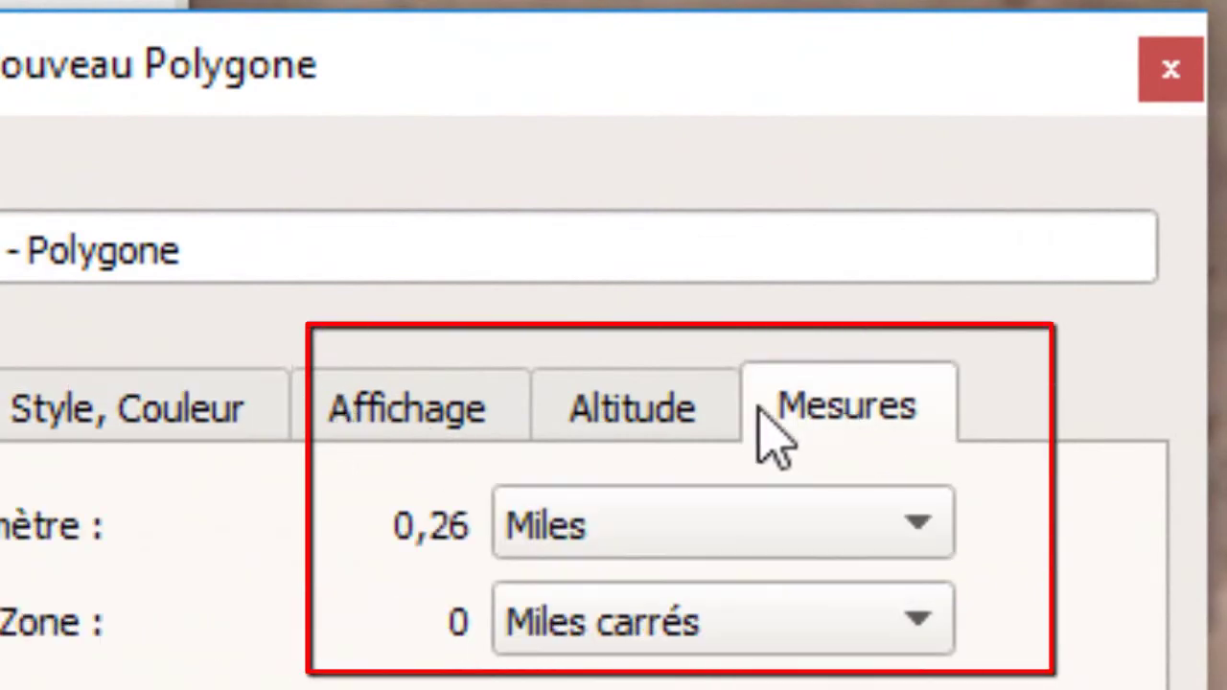
left_click(926, 543)
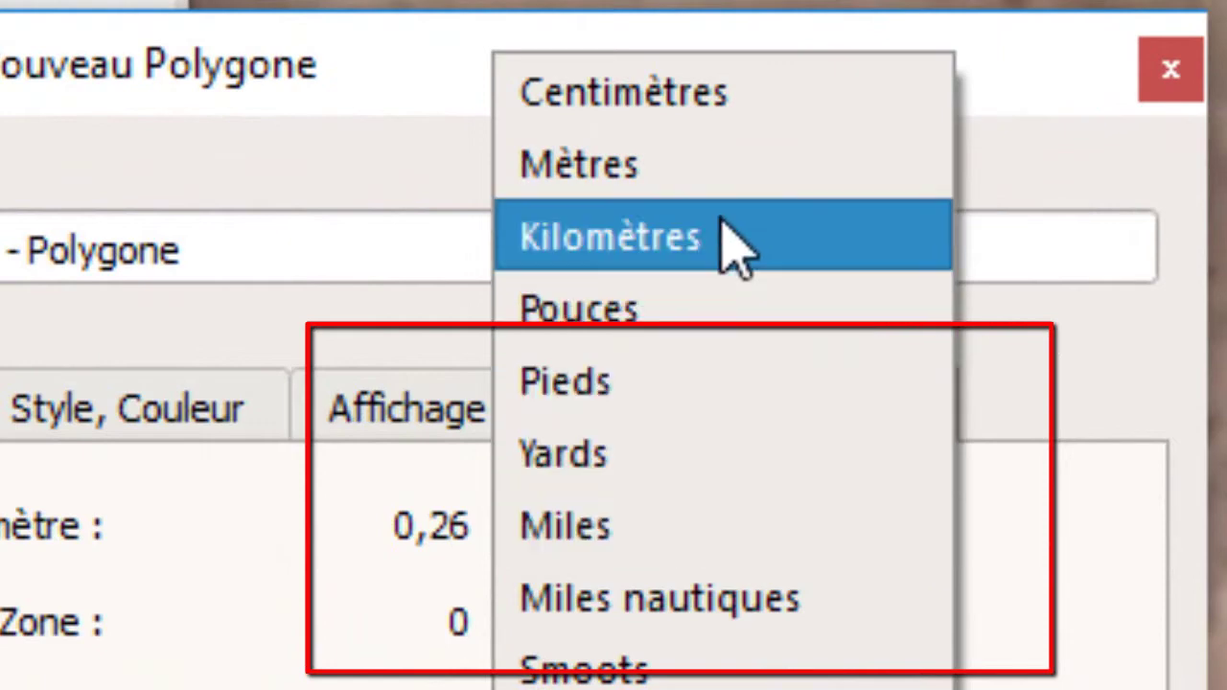
left_click(661, 180)
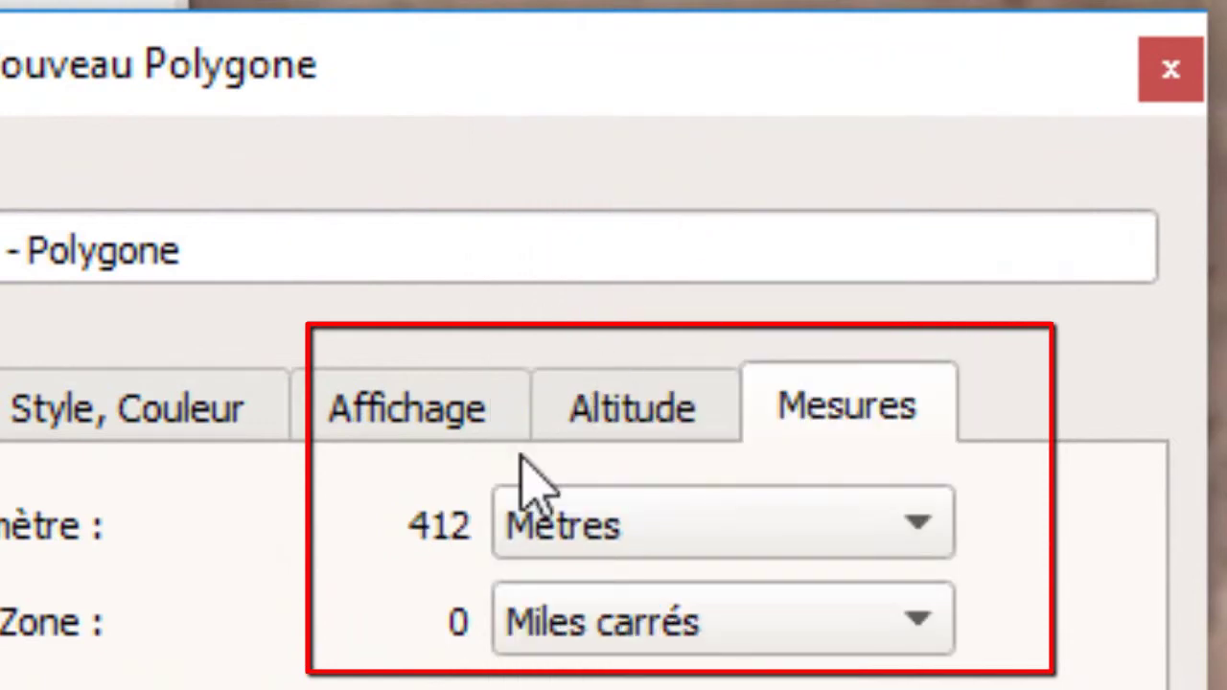
left_click(918, 627)
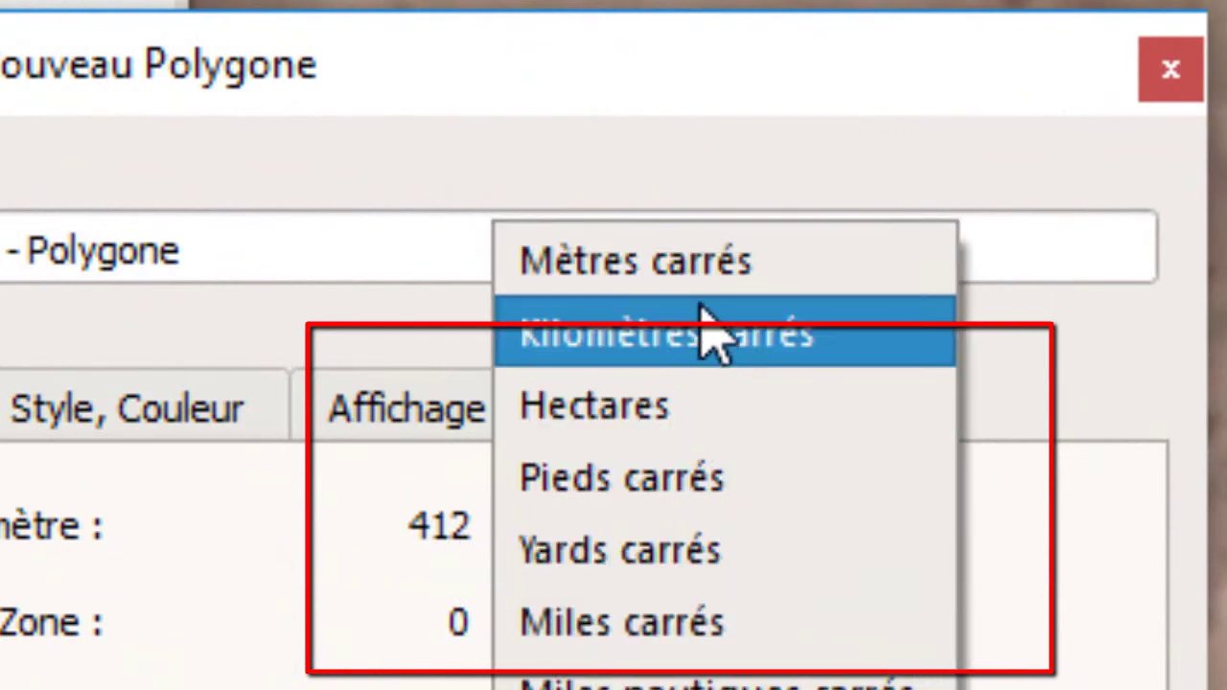
left_click(710, 268)
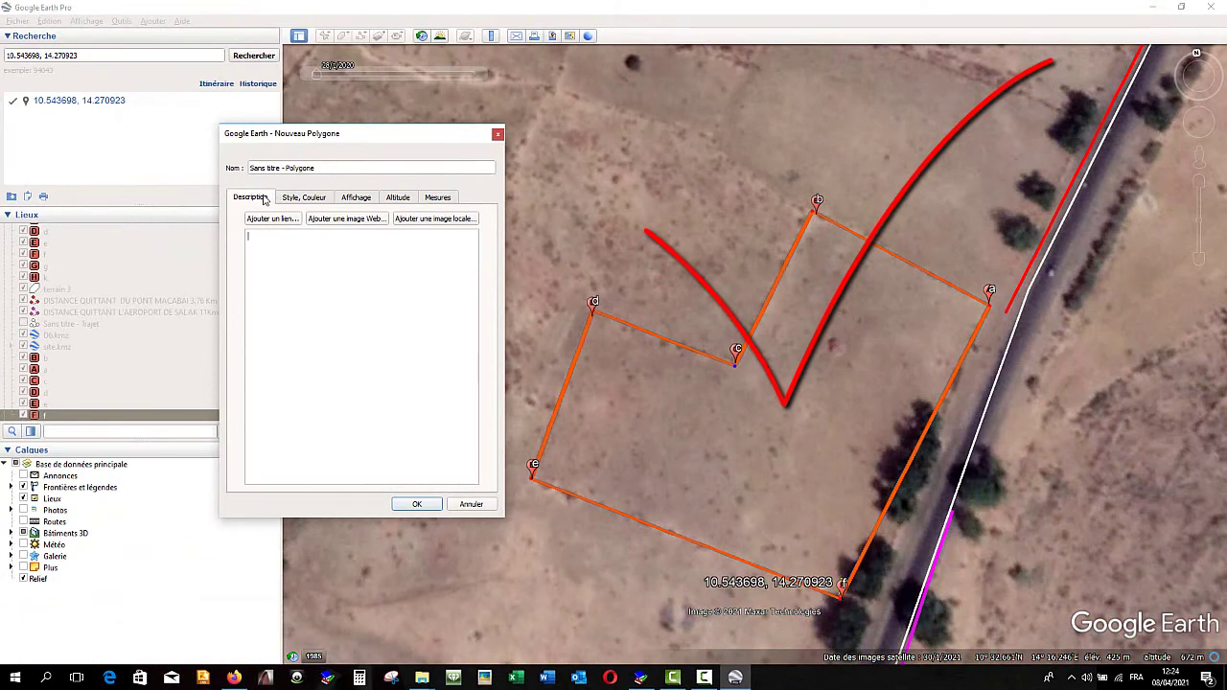
- Review the perimeter and area measurements with the whole parcel outline uncovered beside the dialog
left_click(436, 199)
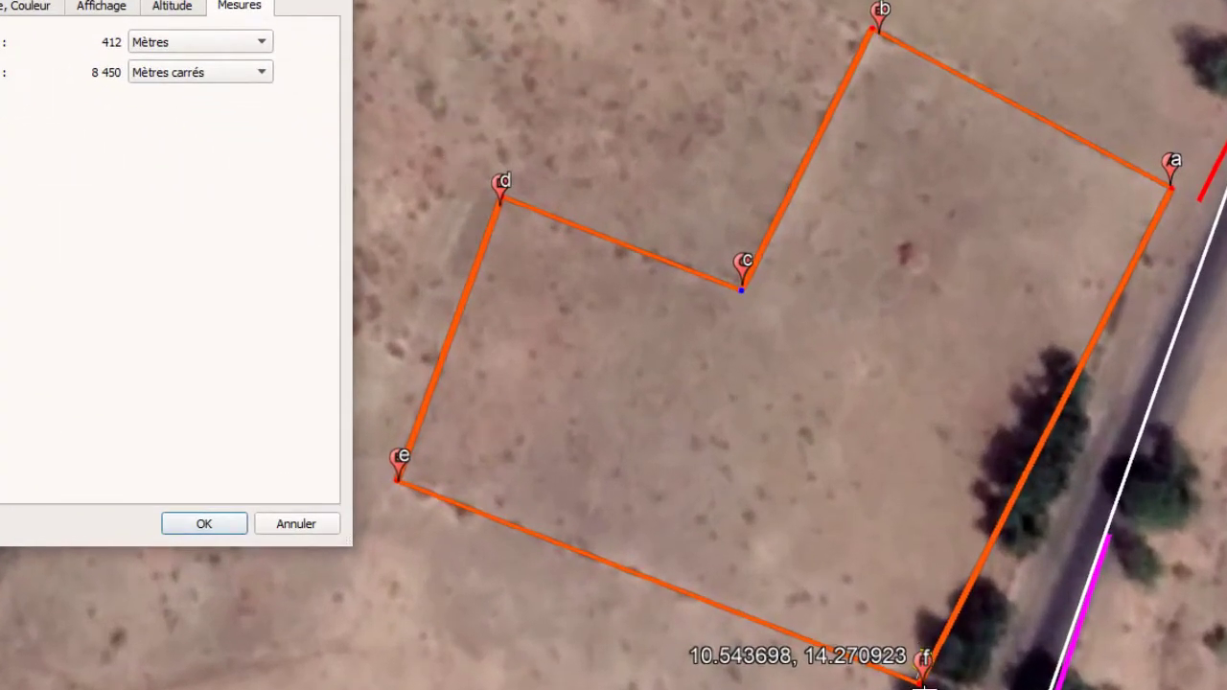
scroll(926, 657, "up", 3)
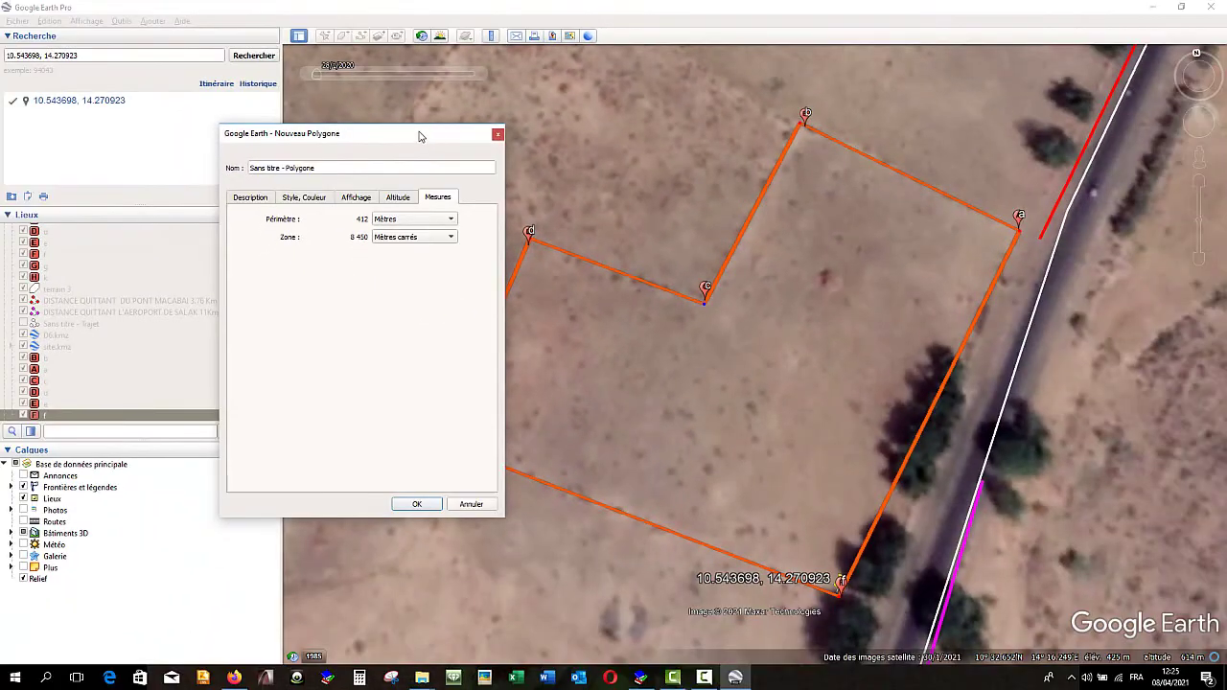
left_click_drag(419, 135, 312, 121)
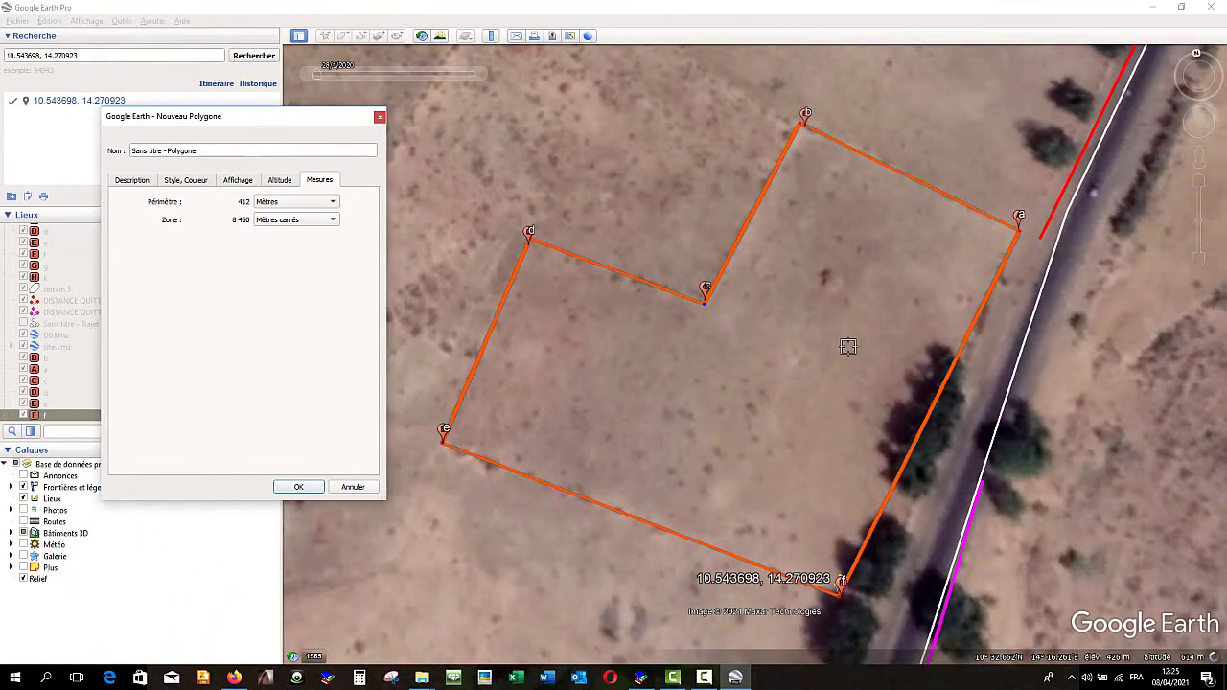